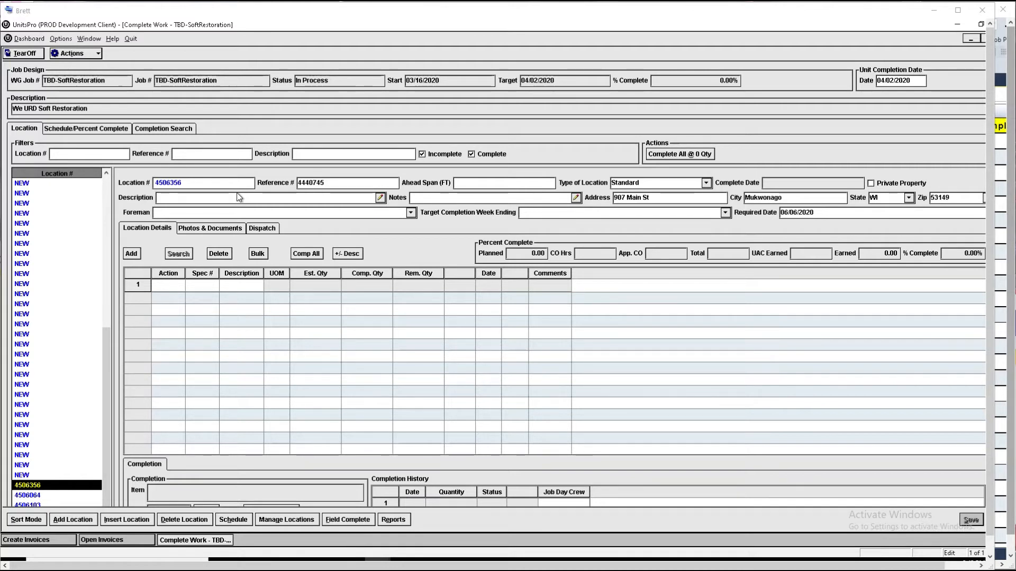
Step: Open the location management list for the TBD-SoftRestoration job and go to the empty row at its end
{"action": "left_click", "coordinate": [340, 184]}
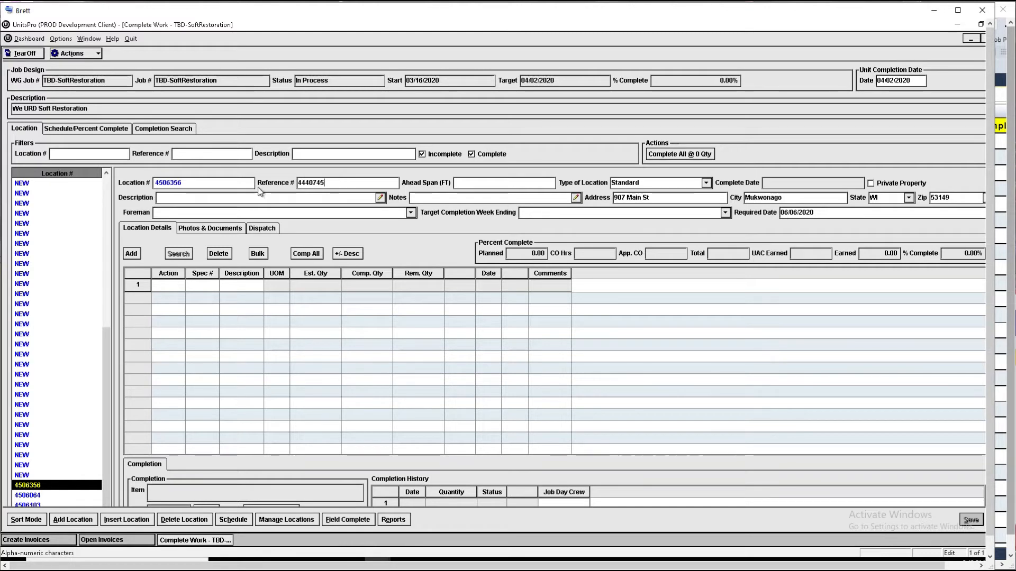
{"action": "left_click", "coordinate": [191, 184]}
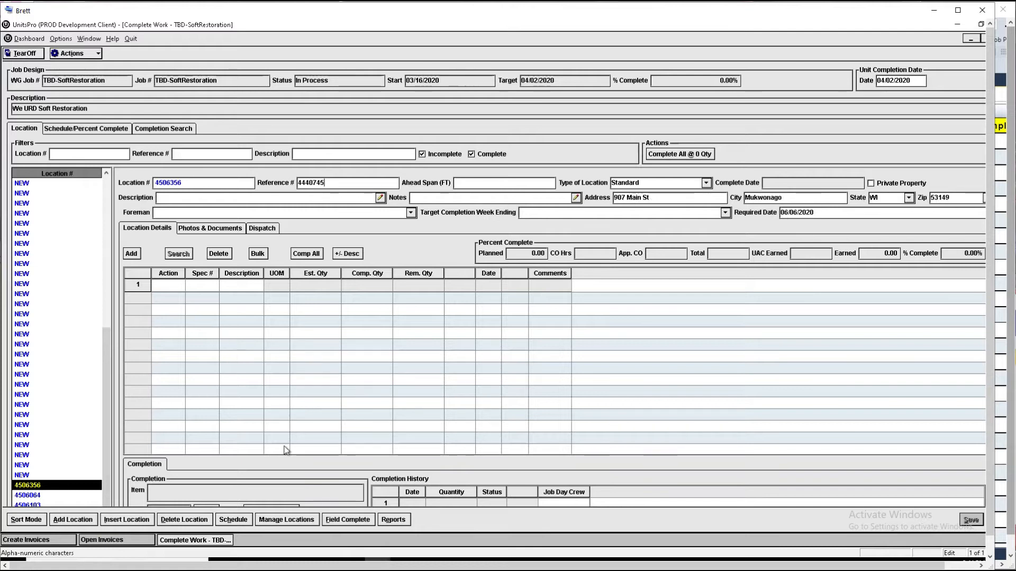
{"action": "left_click", "coordinate": [290, 520]}
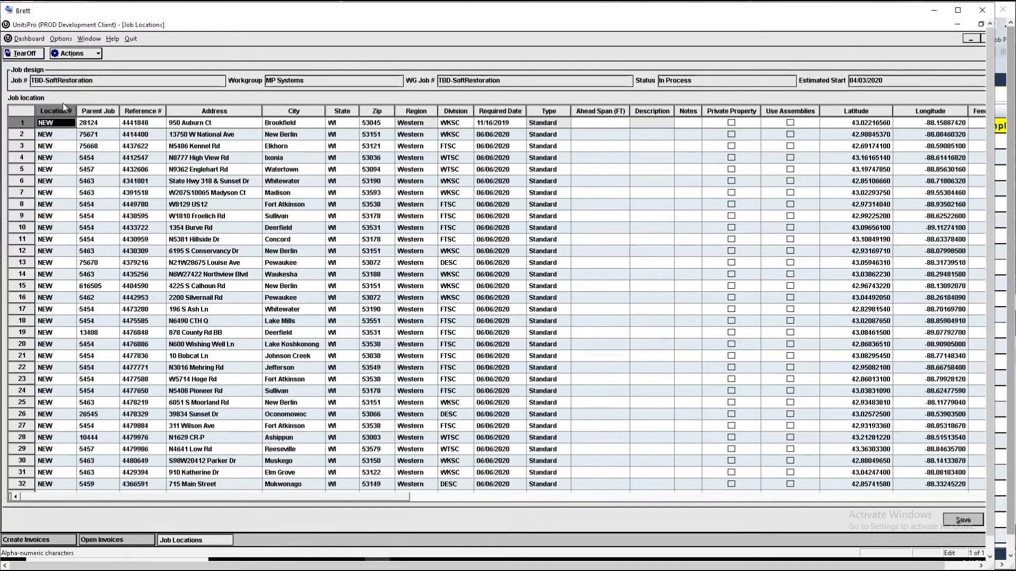
{"action": "scroll", "coordinate": [60, 280], "scroll_direction": "down", "scroll_amount": 10}
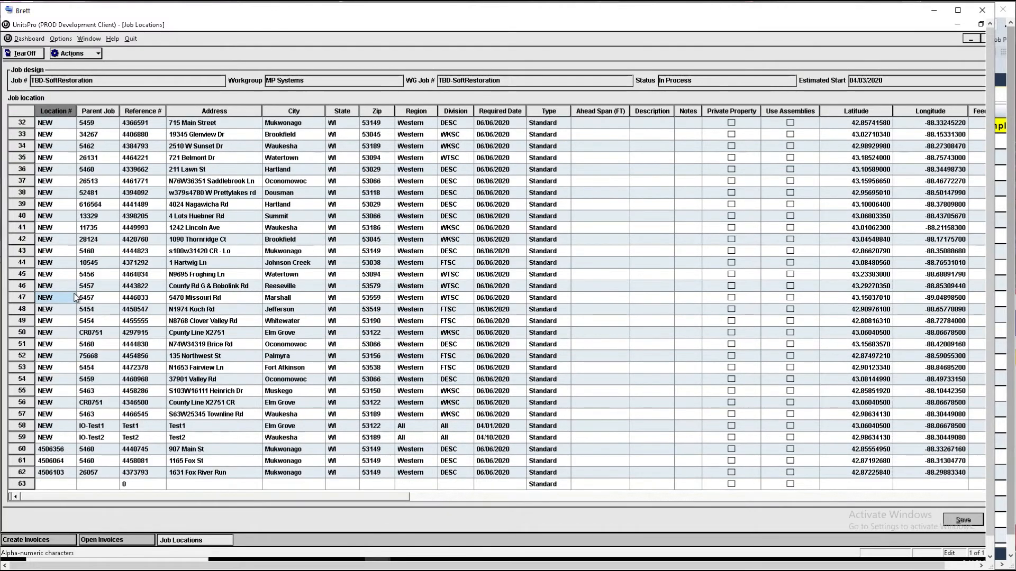
{"action": "left_click", "coordinate": [52, 484]}
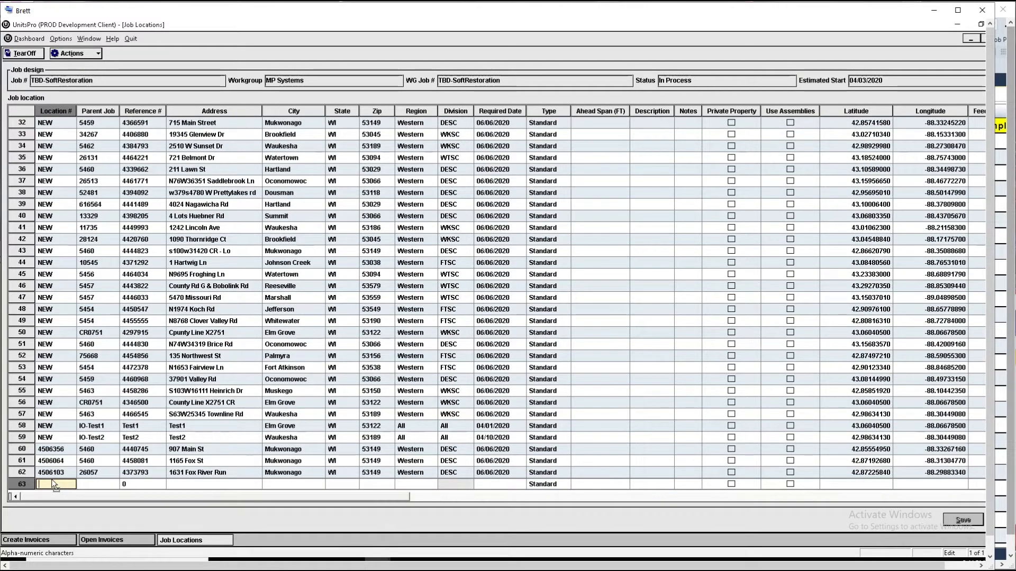
Step: Enter NEW as the location number, 1212 as the parent job and 4567890 as the reference number in the empty row
{"action": "type", "text": "NEW"}
{"action": "key", "text": "Tab"}
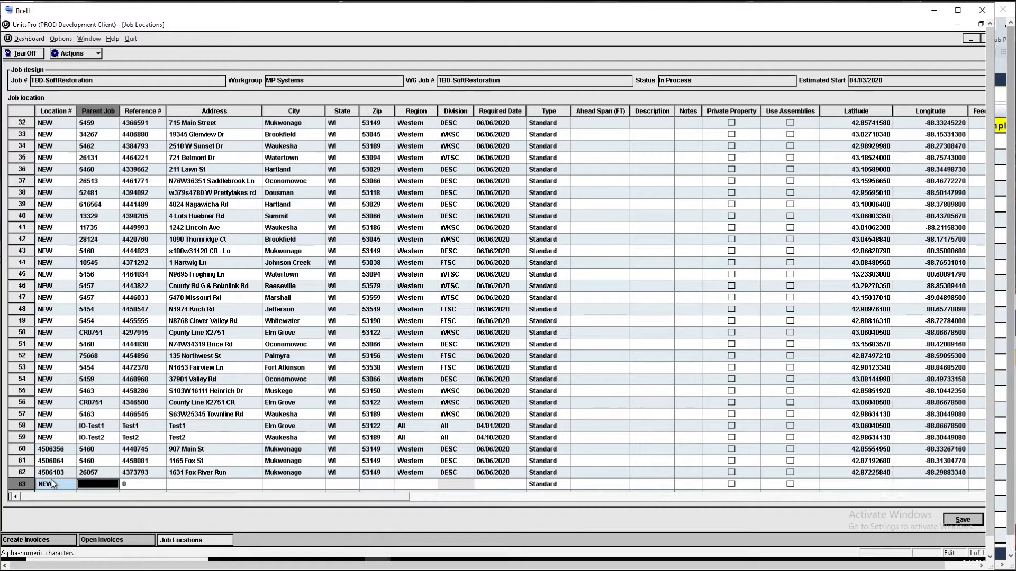
{"action": "type", "text": "1212"}
{"action": "key", "text": "Tab"}
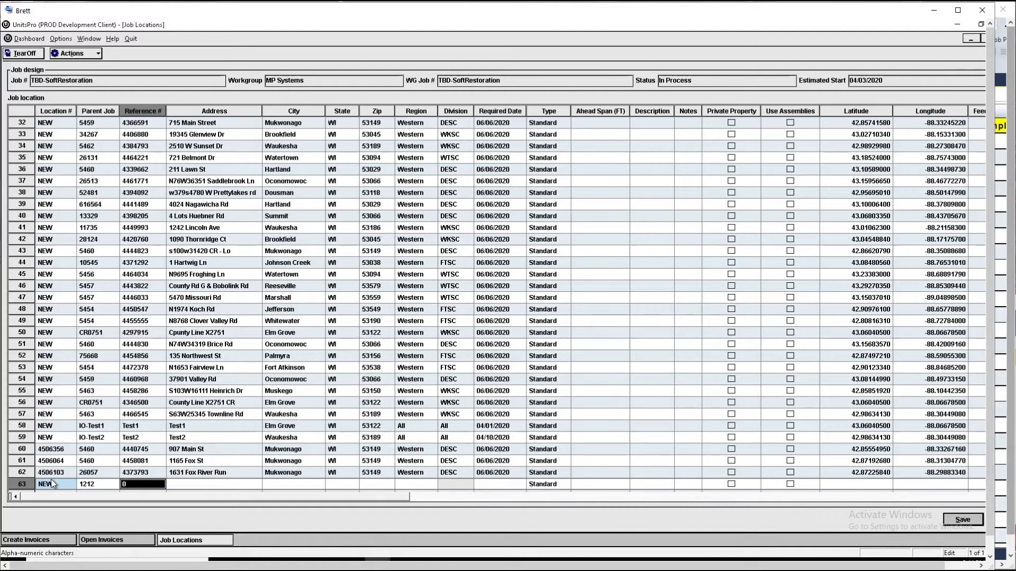
{"action": "type", "text": "4567890"}
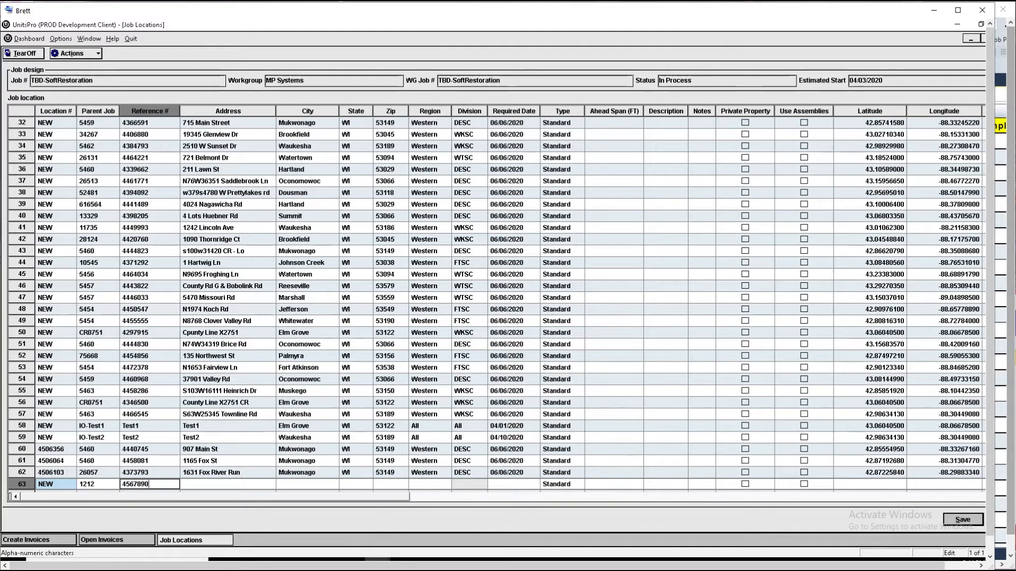
{"action": "key", "text": "Tab"}
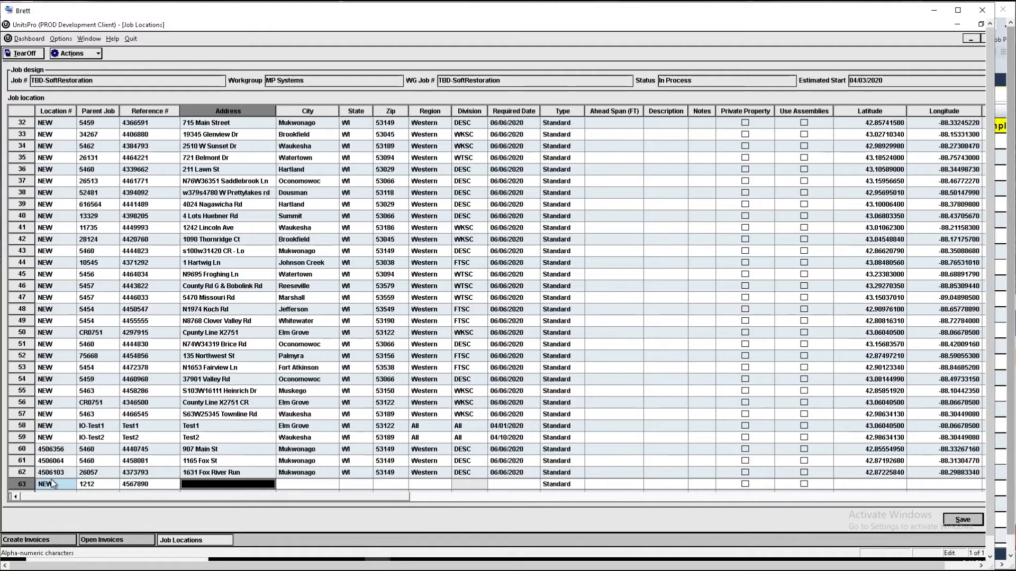
Step: Fill in the street address and city of the new location
{"action": "type", "text": "1212"}
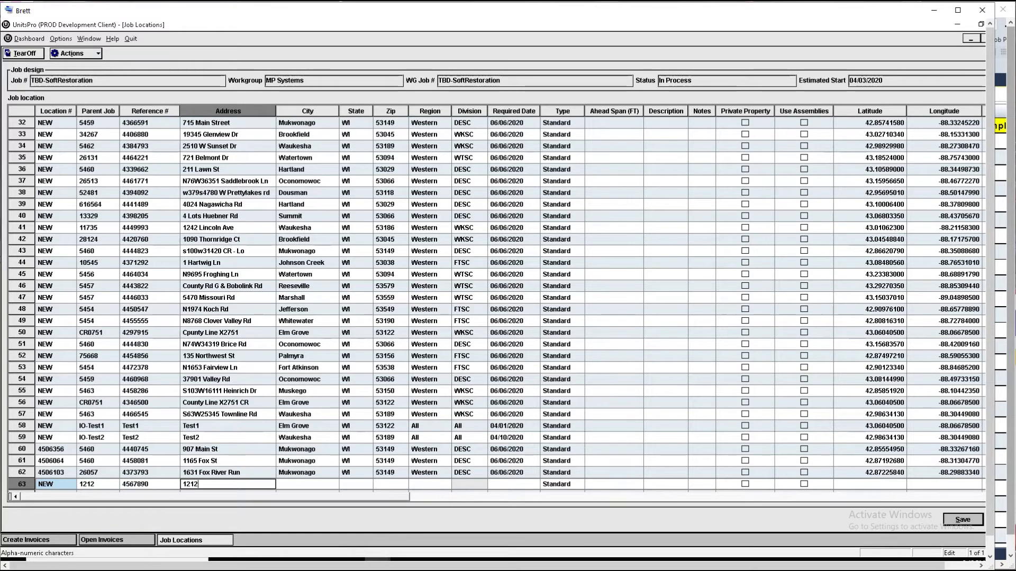
{"action": "type", "text": " M"}
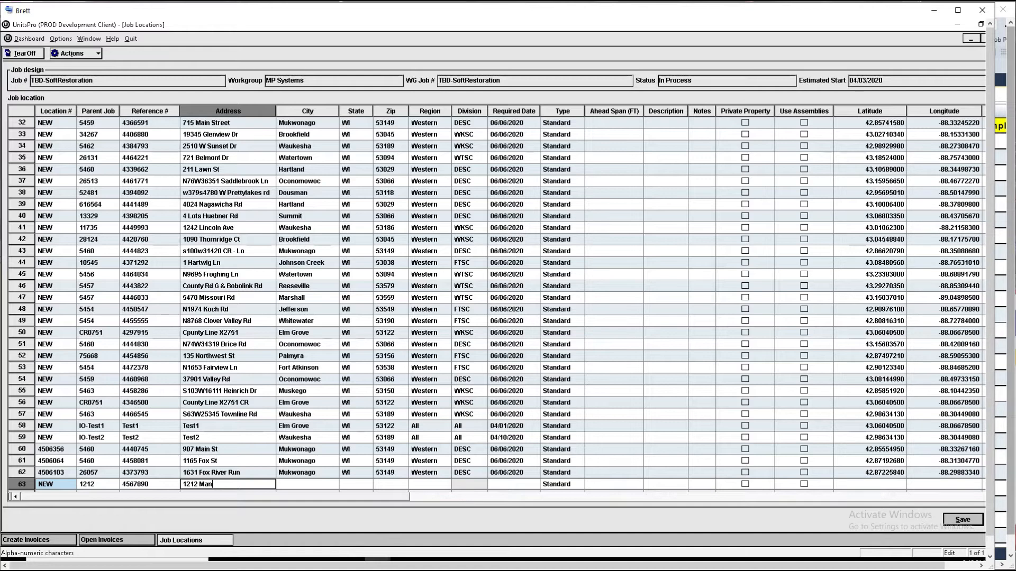
{"action": "type", "text": "ain"}
{"action": "key", "text": "Tab"}
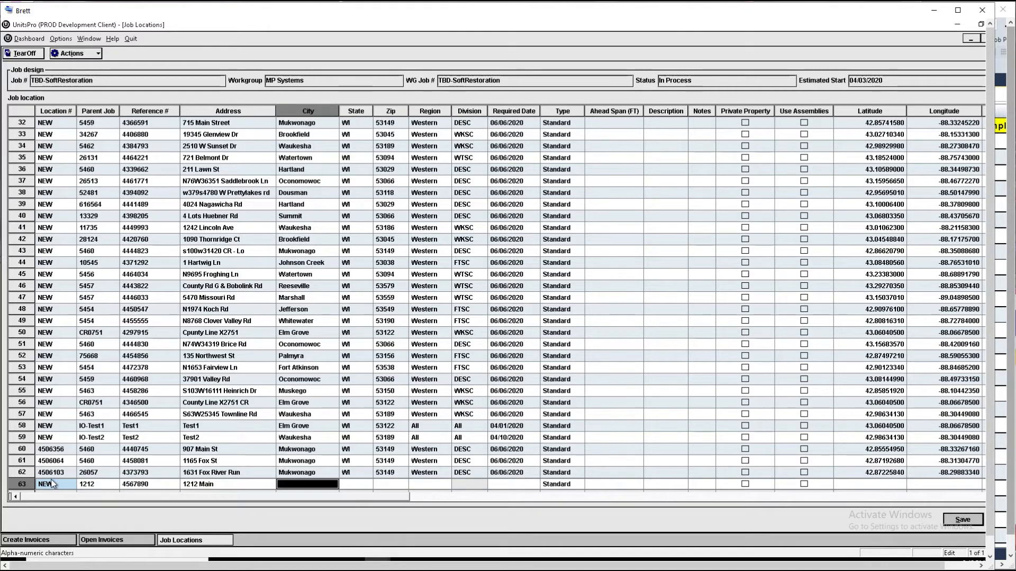
{"action": "type", "text": "M"}
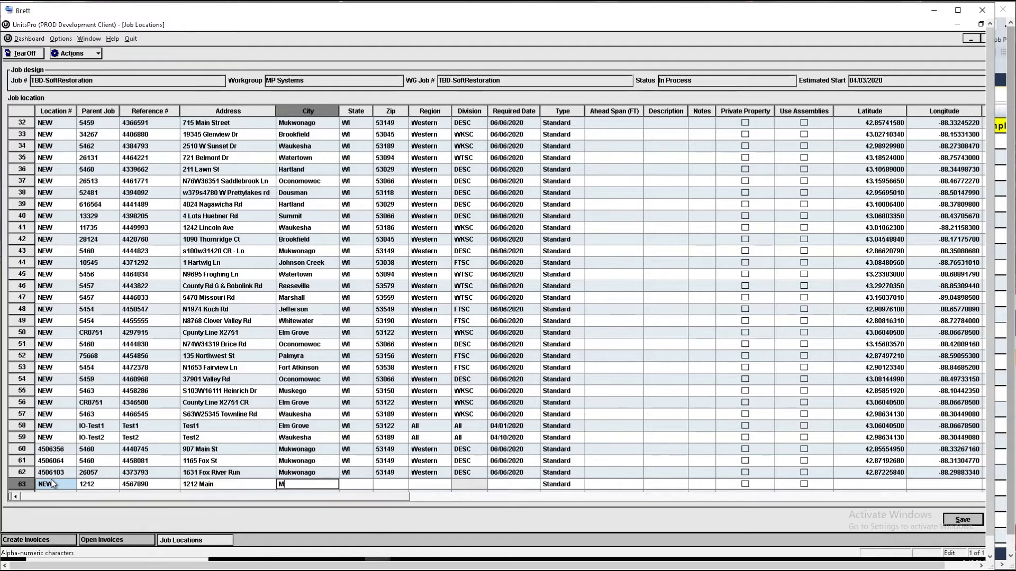
{"action": "type", "text": "ukwonago"}
{"action": "key", "text": "Tab"}
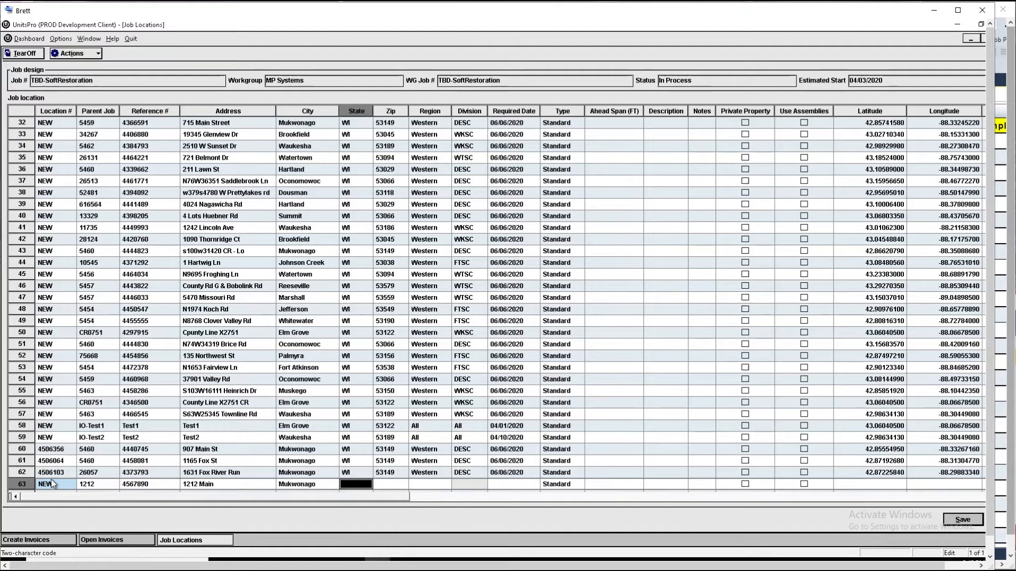
Step: Fill in the new location's state and zip code, picking the zip entry that matches its city
{"action": "type", "text": "WI"}
{"action": "key", "text": "Tab"}
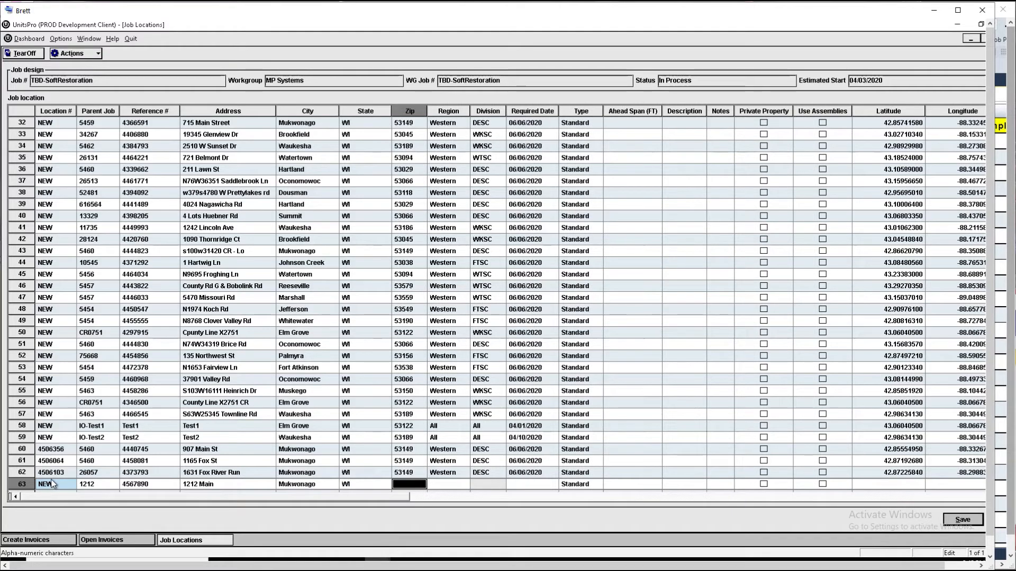
{"action": "type", "text": "5"}
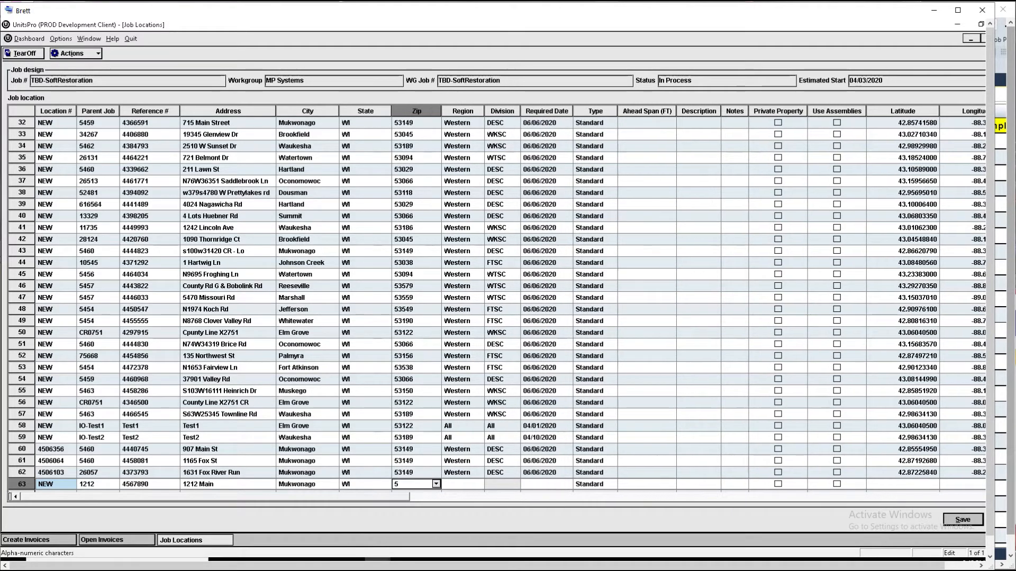
{"action": "type", "text": "3149"}
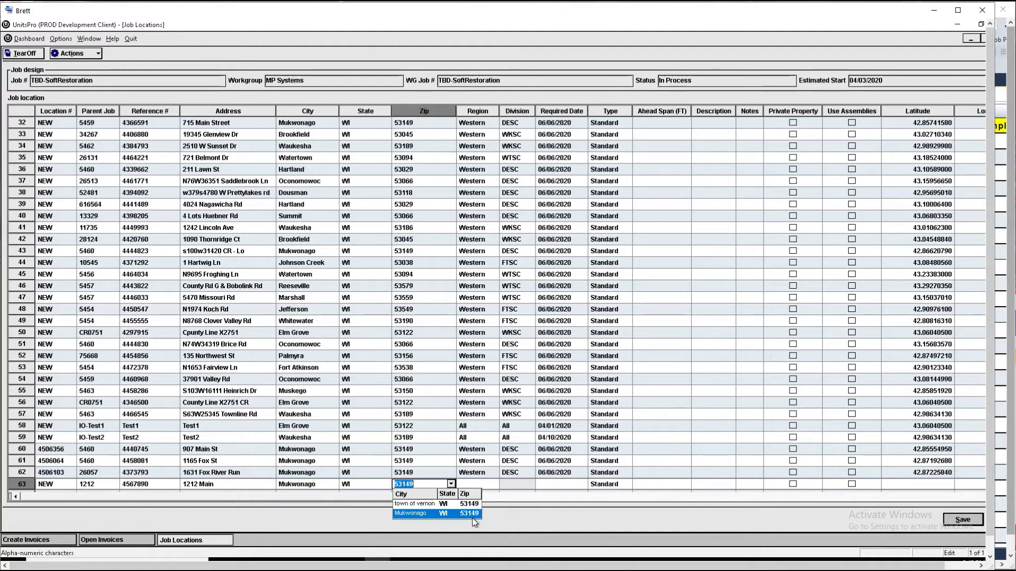
{"action": "left_click", "coordinate": [430, 513]}
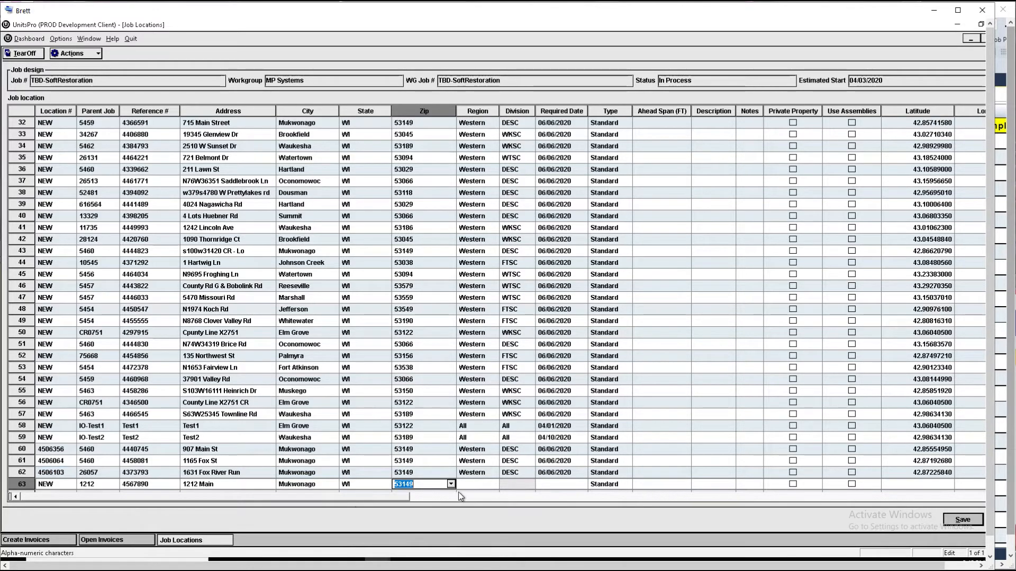
Step: Set the new location's region to Western and its division to DESC
{"action": "left_click", "coordinate": [474, 487]}
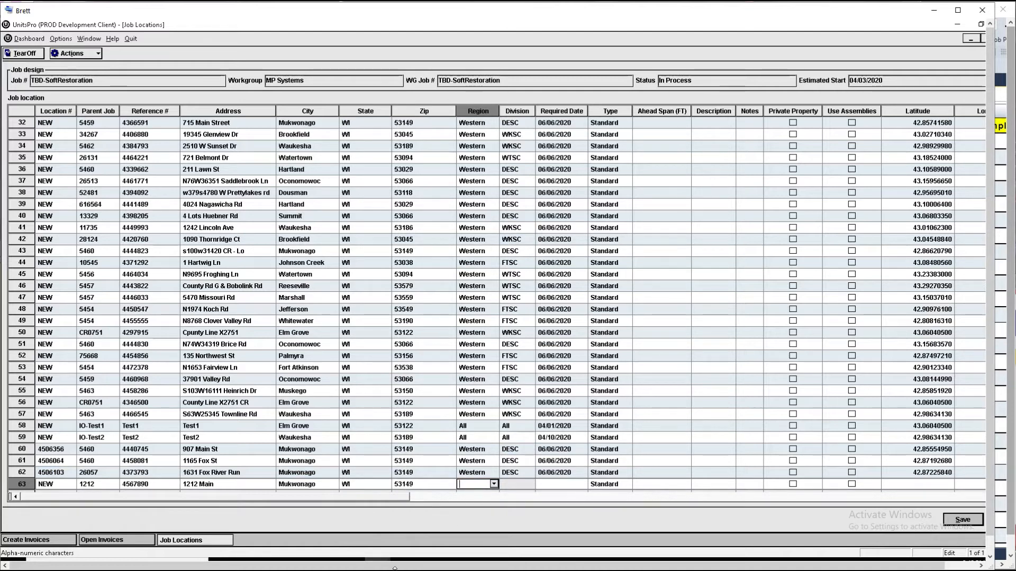
{"action": "key", "text": "Tab"}
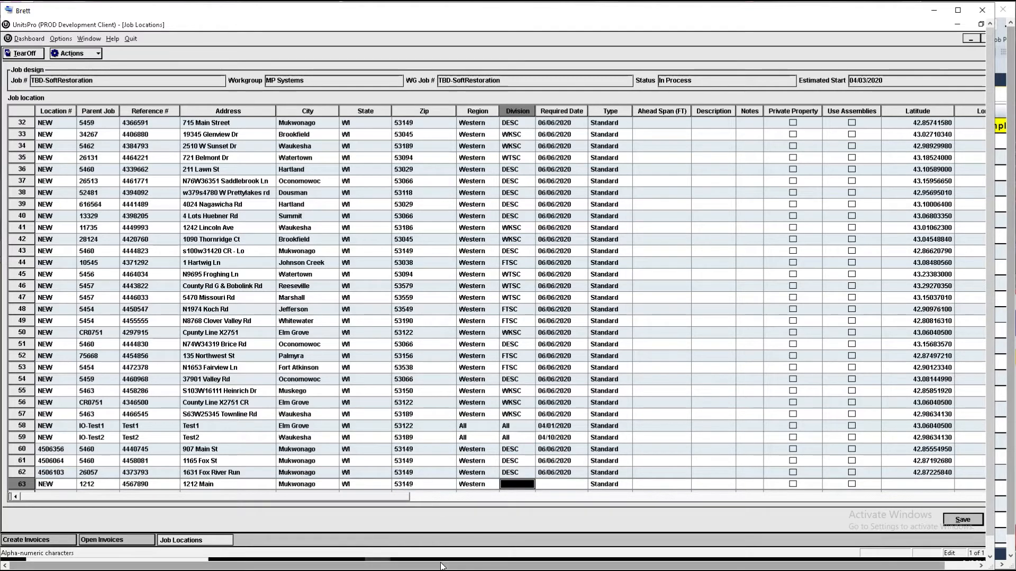
{"action": "type", "text": "d"}
{"action": "key", "text": "Tab"}
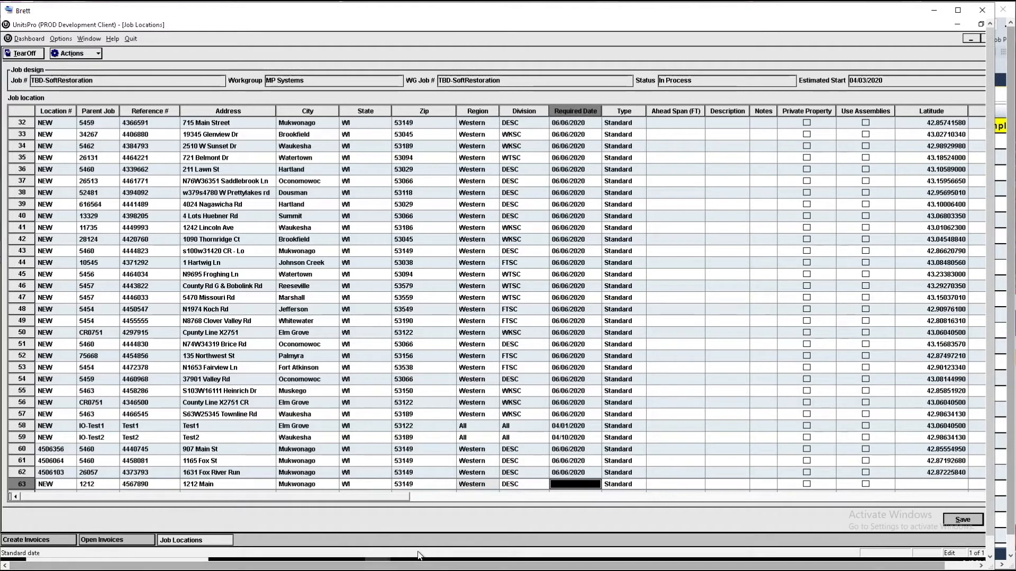
Step: Try a different division starting with W for the new location
{"action": "left_click", "coordinate": [492, 485]}
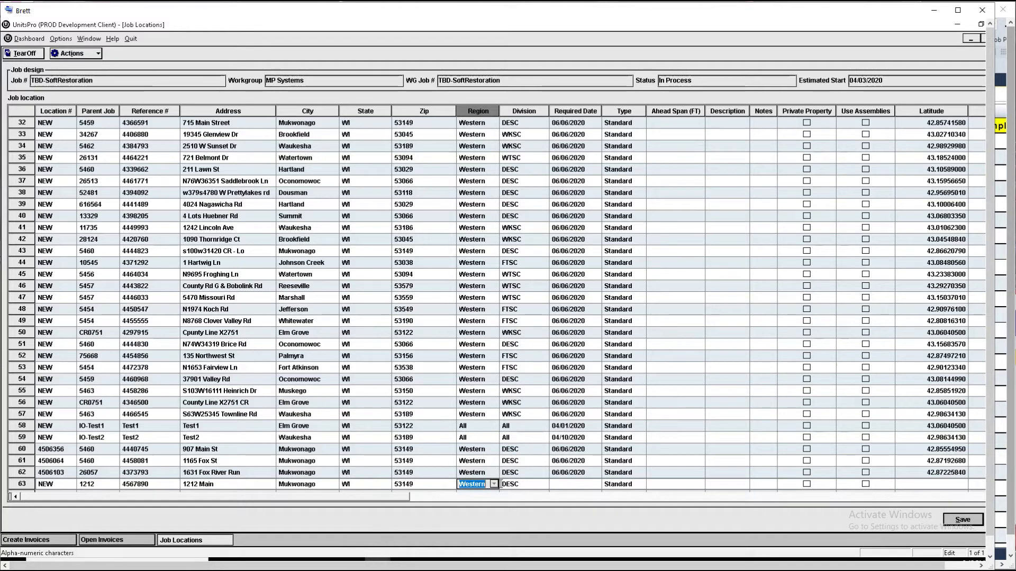
{"action": "left_click", "coordinate": [523, 488]}
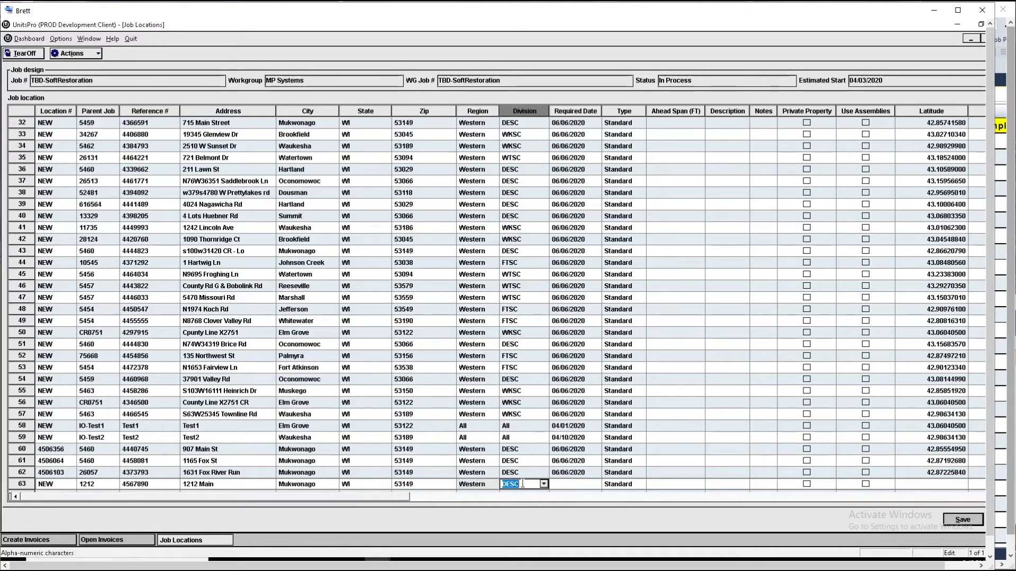
{"action": "type", "text": "w"}
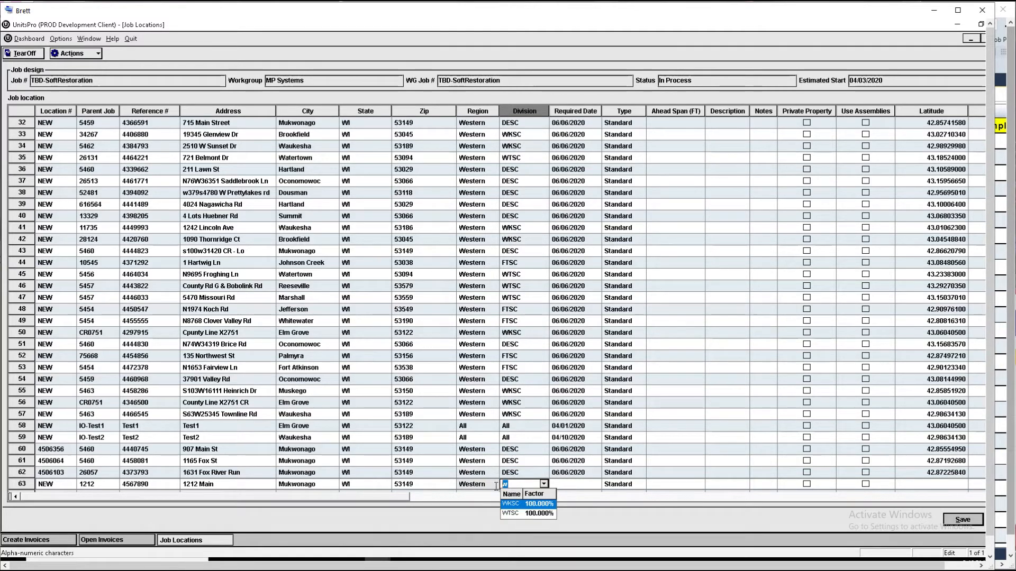
{"action": "key", "text": "Tab"}
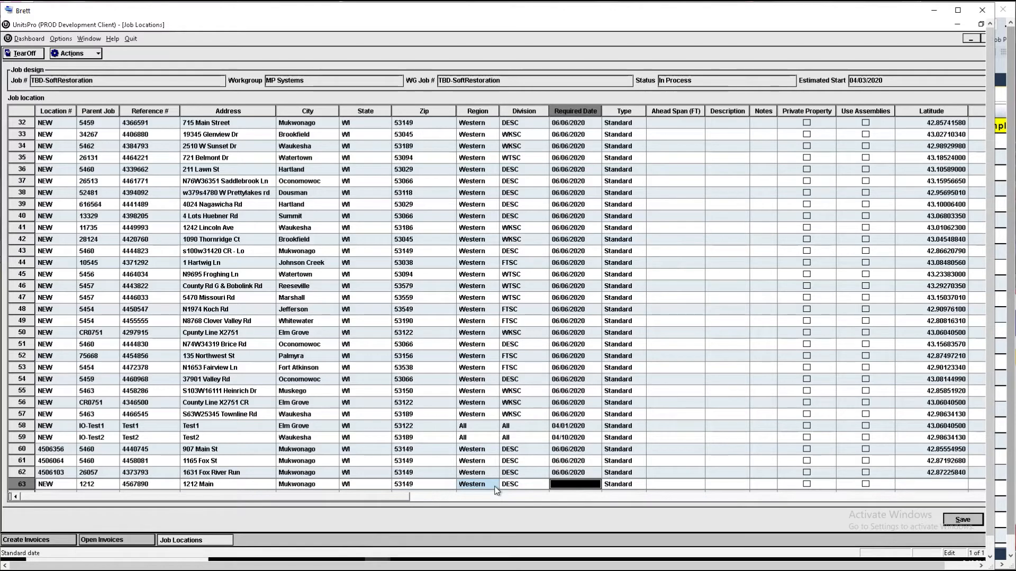
Step: Set the new location's required date to 06/06/2020, keeping the Standard type
{"action": "type", "text": "6/6"}
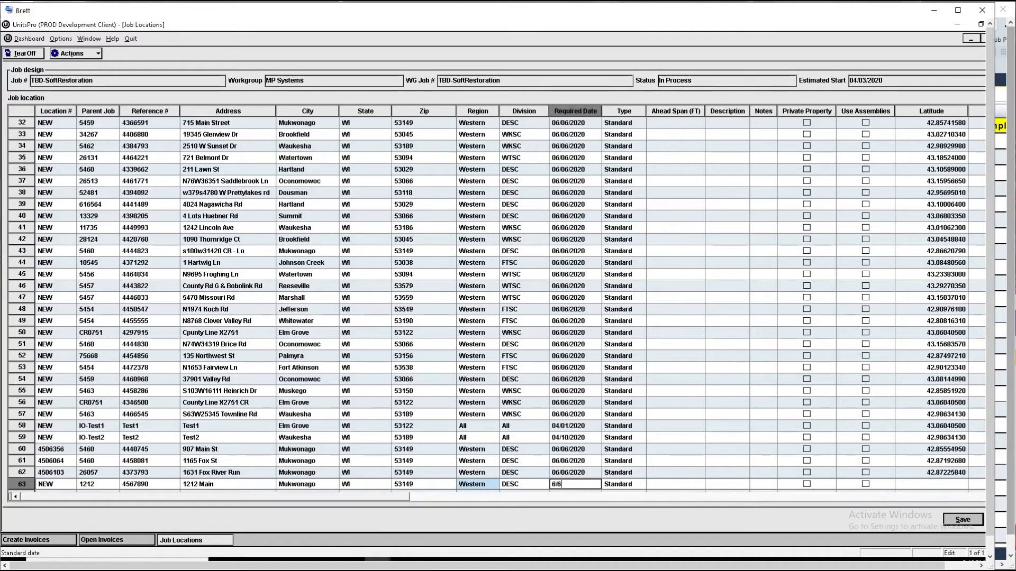
{"action": "key", "text": "Tab"}
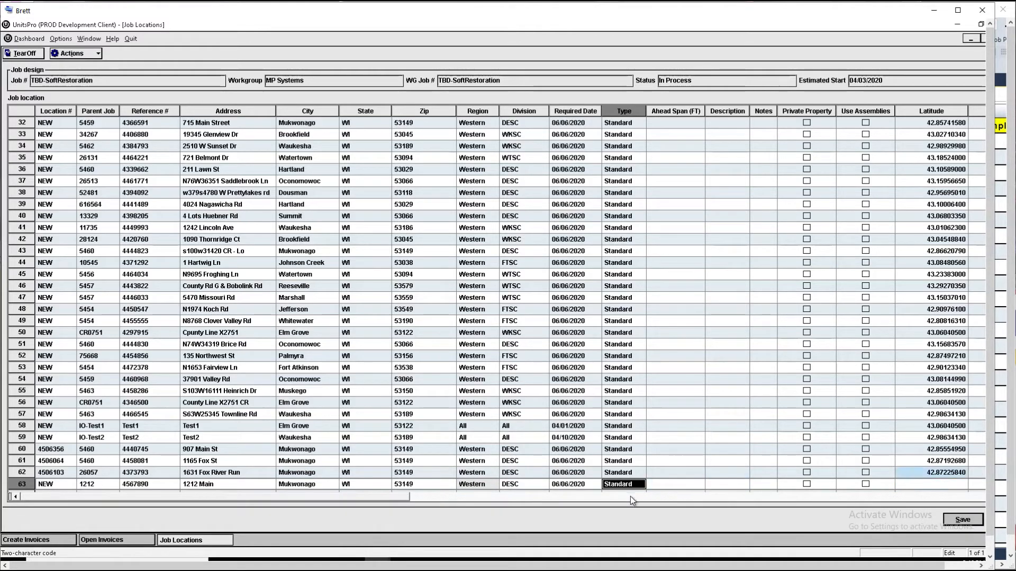
{"action": "scroll", "coordinate": [428, 498], "scroll_direction": "right", "scroll_amount": 2}
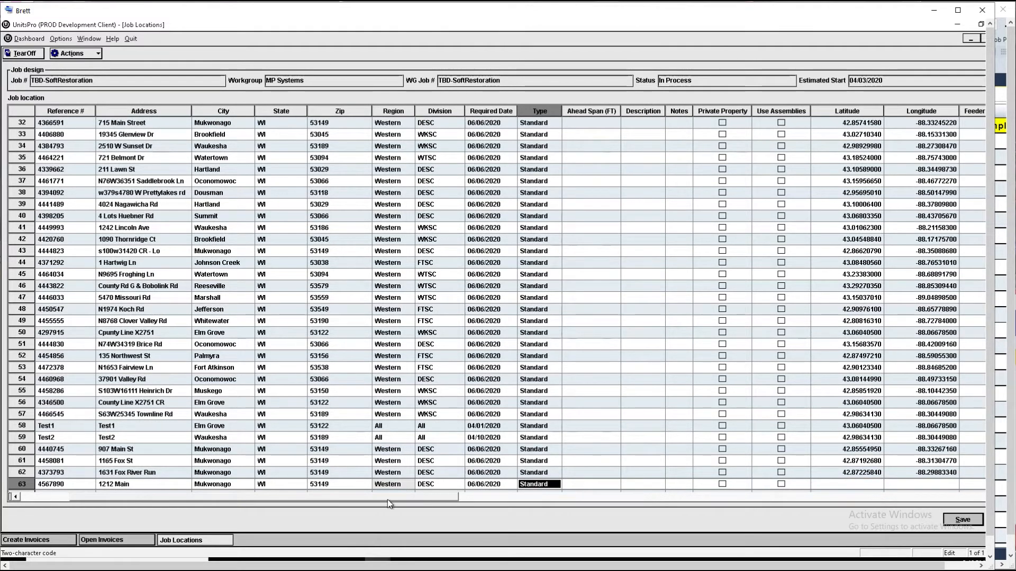
{"action": "scroll", "coordinate": [387, 500], "scroll_direction": "left", "scroll_amount": 2}
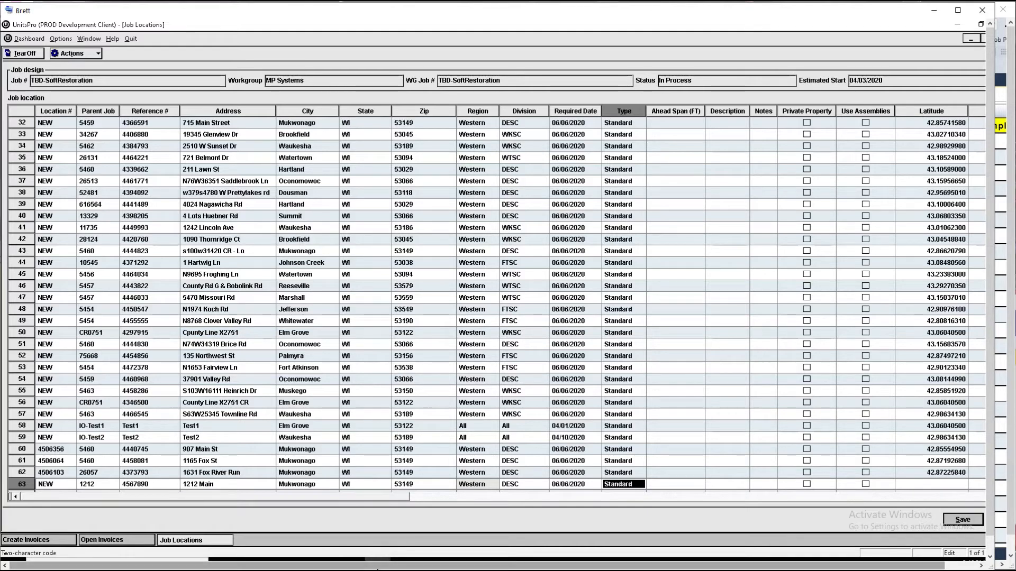
Step: Close the job locations list and return to the job's Complete Work form
{"action": "left_click_drag", "start_coordinate": [367, 568], "coordinate": [400, 568]}
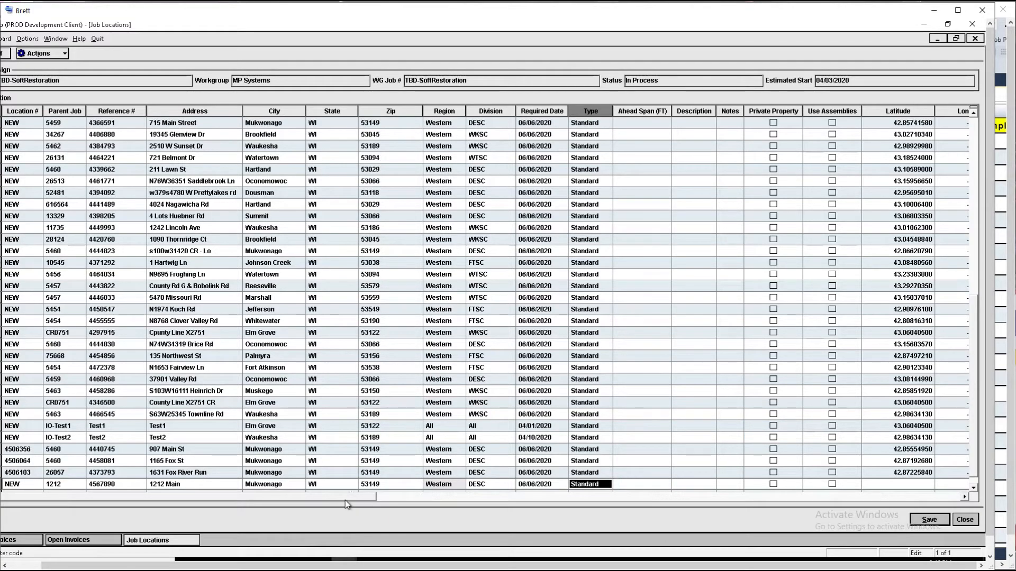
{"action": "left_click", "coordinate": [388, 565]}
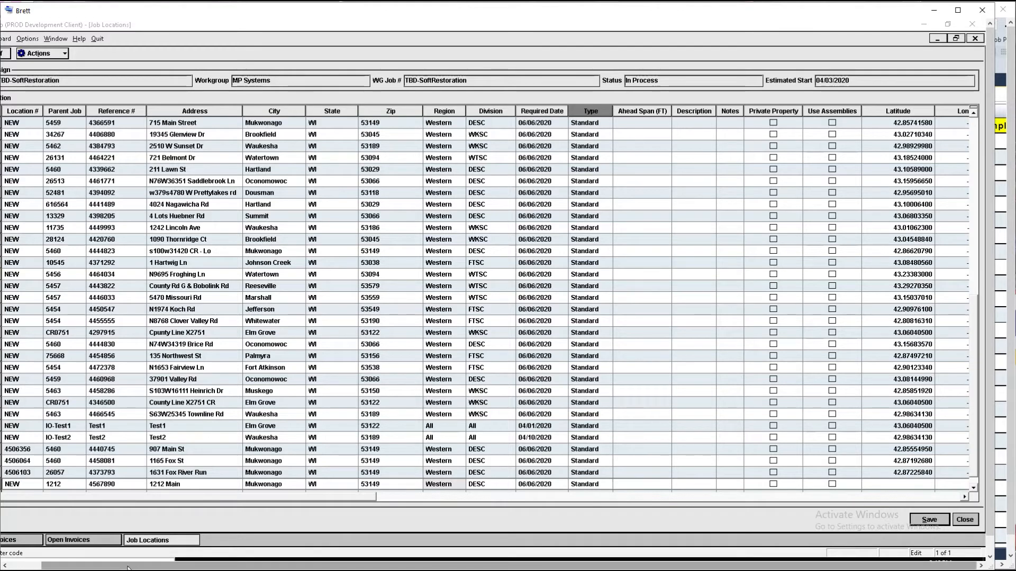
{"action": "left_click_drag", "start_coordinate": [128, 567], "coordinate": [95, 567]}
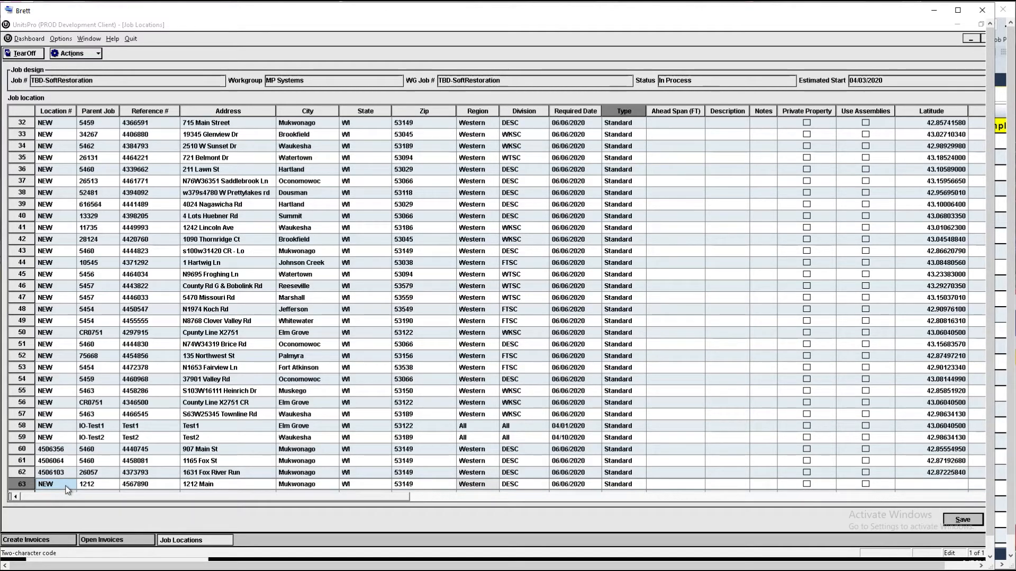
{"action": "left_click", "coordinate": [97, 485]}
{"action": "left_click", "coordinate": [151, 486]}
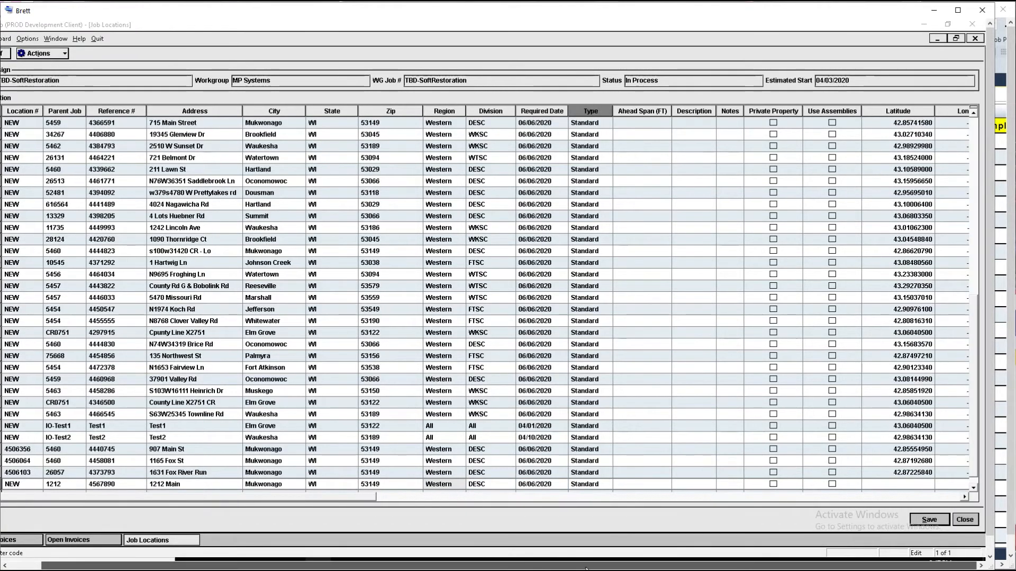
{"action": "left_click", "coordinate": [965, 521]}
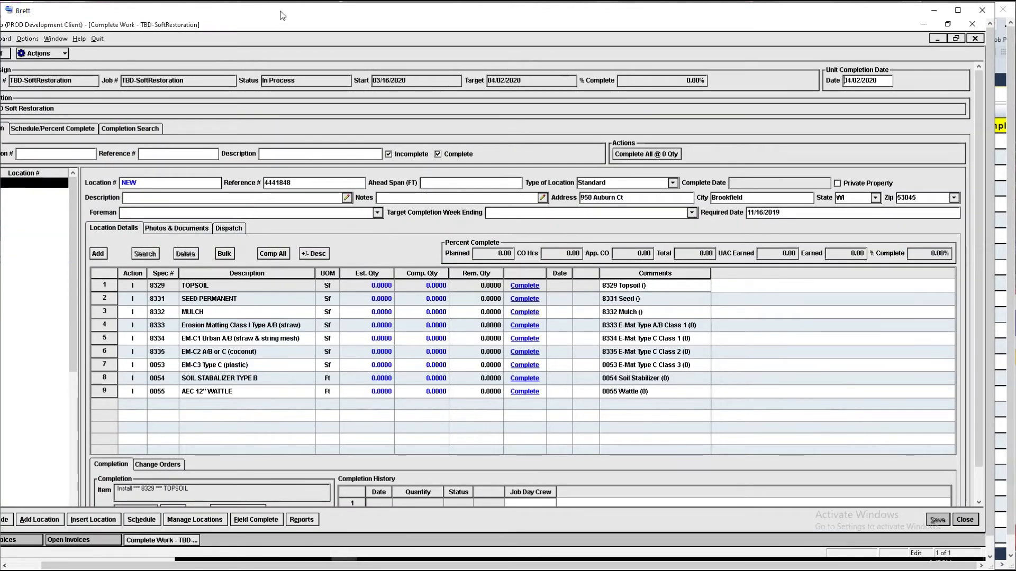
{"action": "left_click_drag", "start_coordinate": [268, 22], "coordinate": [302, 22]}
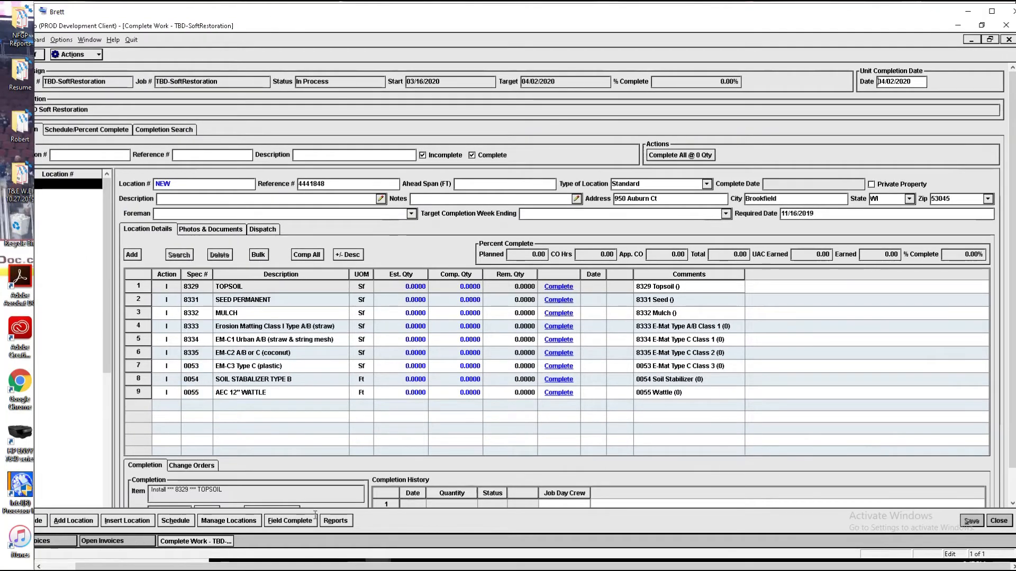
Step: Filter the job's location list by the reference number copied from the newly added Whitewater location
{"action": "left_click_drag", "start_coordinate": [313, 567], "coordinate": [279, 567]}
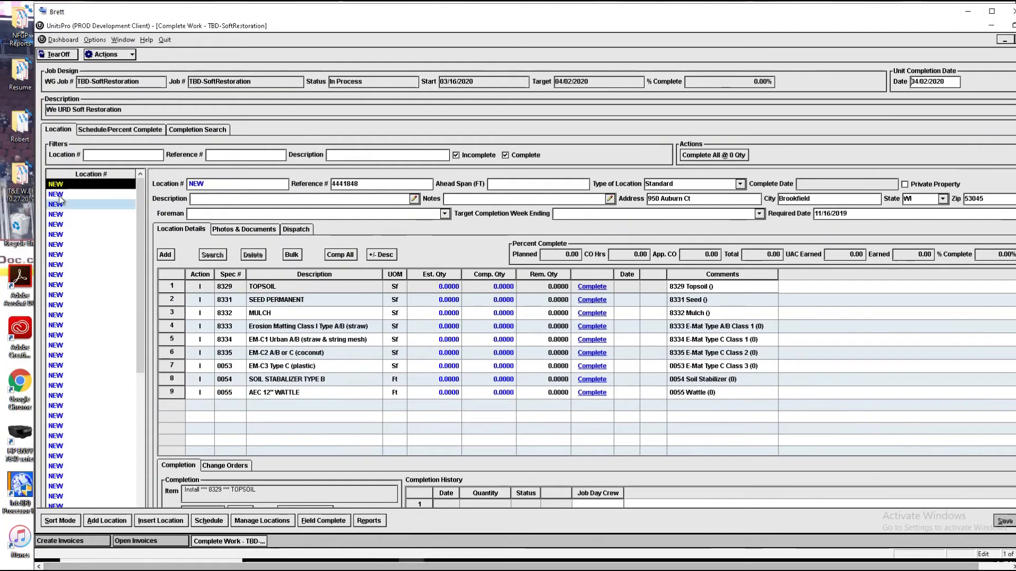
{"action": "left_click", "coordinate": [58, 345]}
{"action": "left_click_drag", "start_coordinate": [372, 185], "coordinate": [295, 189]}
{"action": "key", "text": "ctrl+c"}
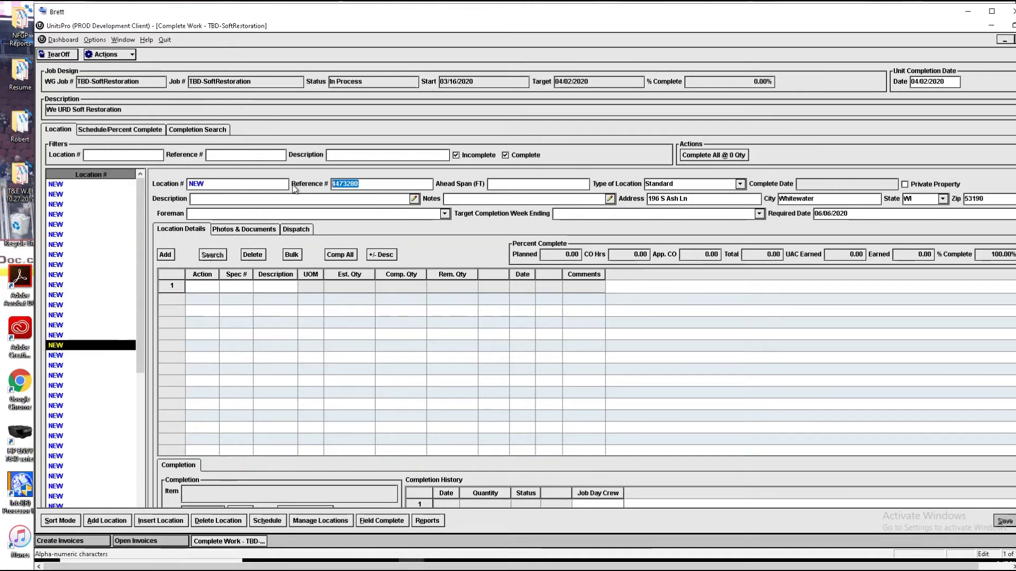
{"action": "left_click", "coordinate": [232, 154]}
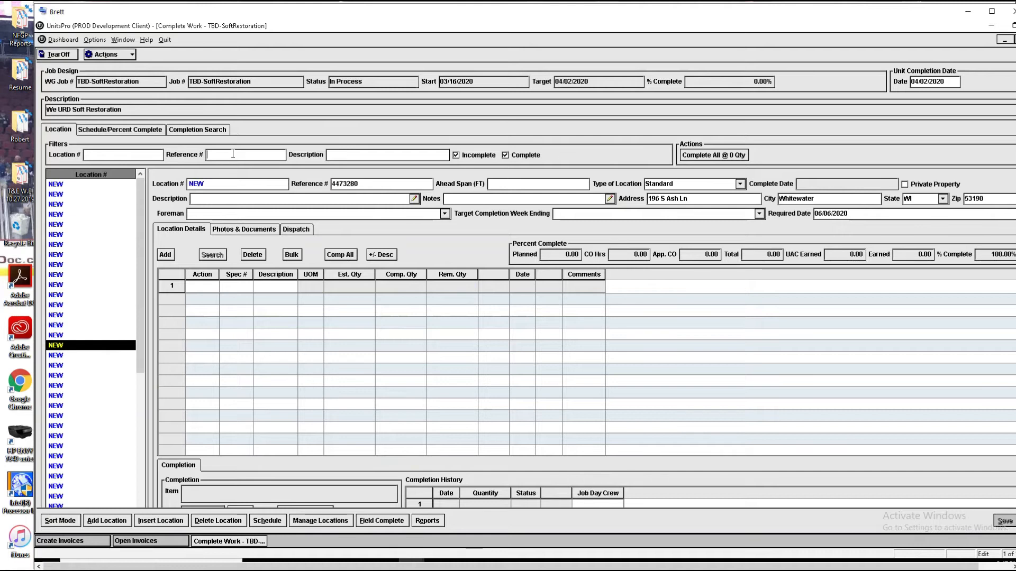
{"action": "key", "text": "ctrl+v"}
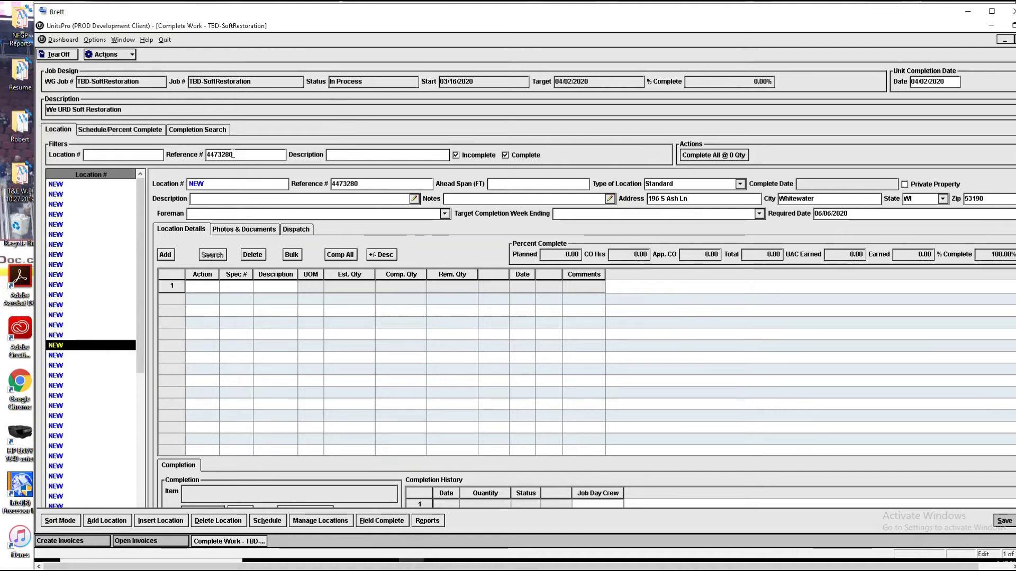
{"action": "key", "text": "Tab"}
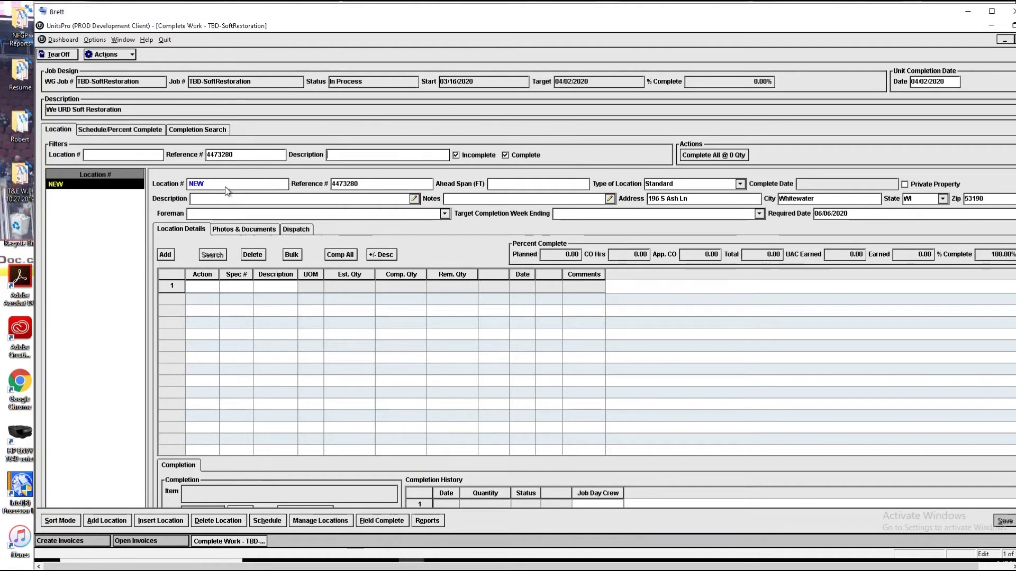
Step: Select the filtered location's Location # value and display its photos and documents
{"action": "left_click", "coordinate": [214, 184]}
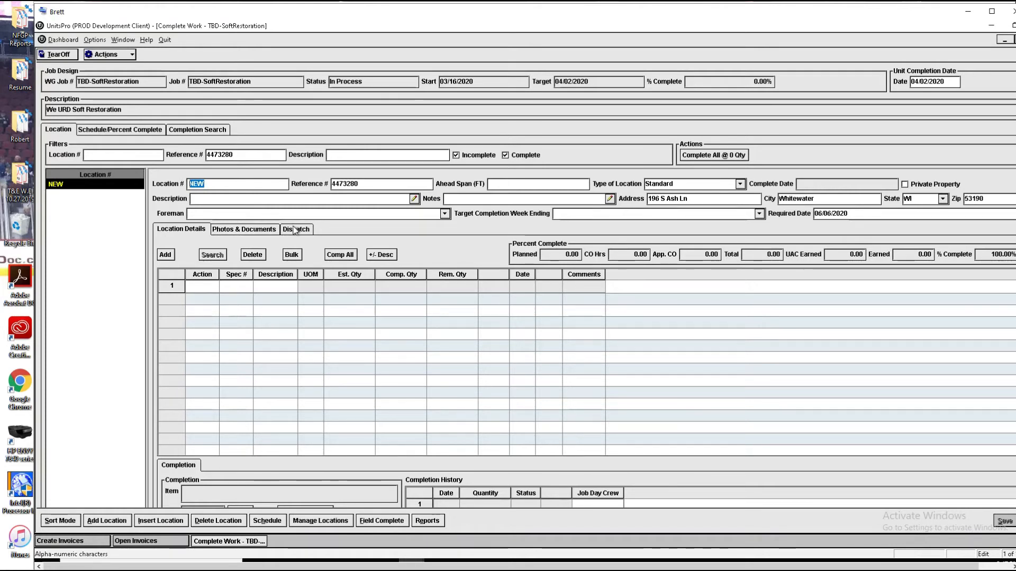
{"action": "left_click", "coordinate": [271, 232]}
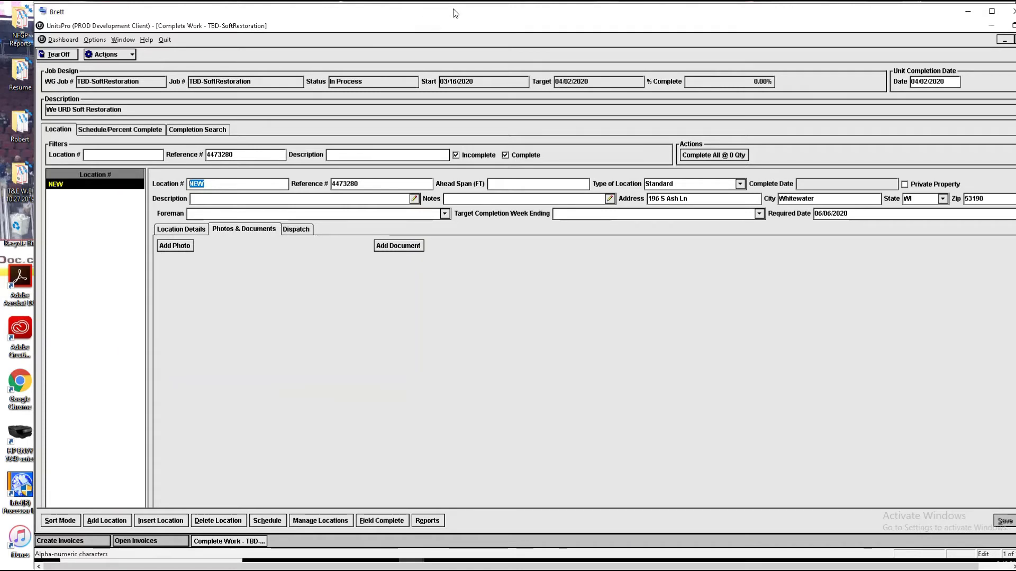
Step: Switch to the Restoration Status report preview in Visual Studio and review the locations listed on both pages
{"action": "left_click_drag", "start_coordinate": [453, 15], "coordinate": [369, 36]}
{"action": "left_click", "coordinate": [974, 230]}
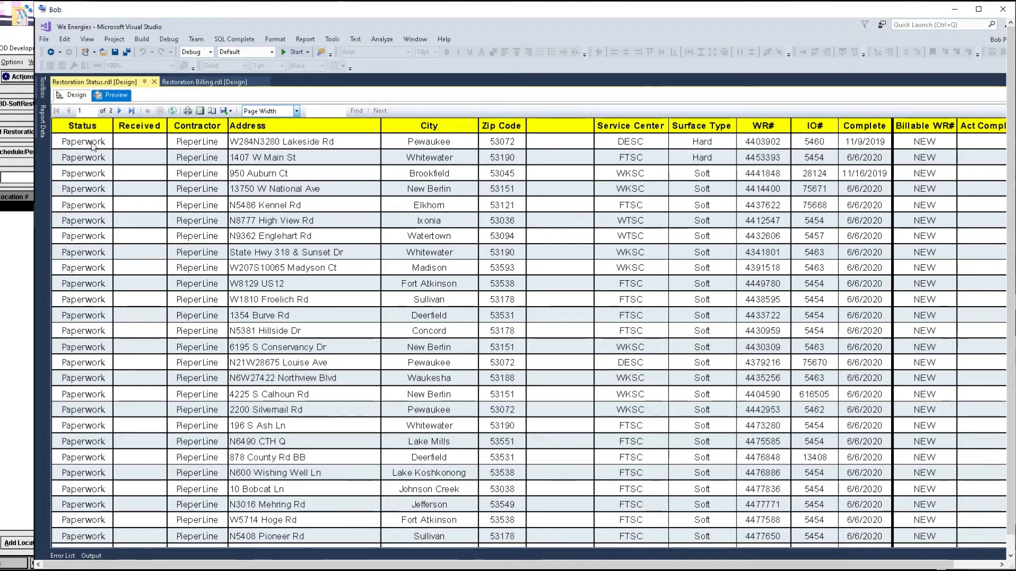
{"action": "left_click_drag", "start_coordinate": [221, 15], "coordinate": [445, 177]}
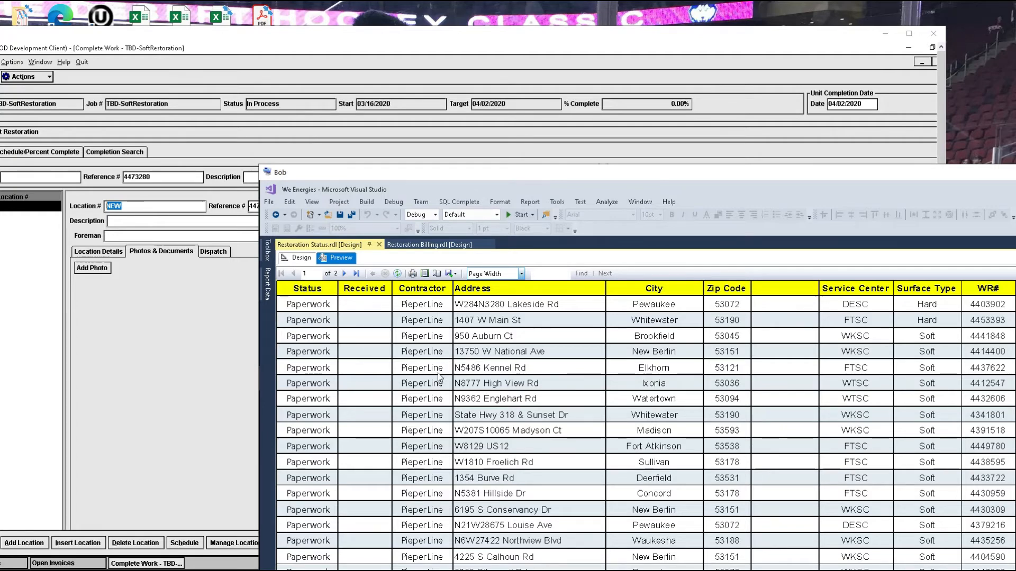
{"action": "scroll", "coordinate": [438, 376], "scroll_direction": "down", "scroll_amount": 15}
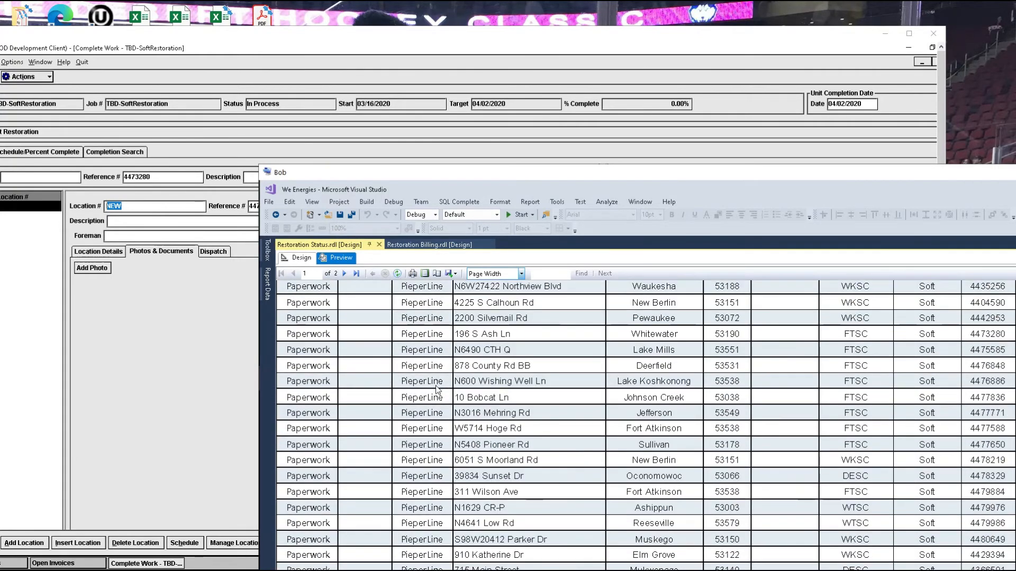
{"action": "scroll", "coordinate": [437, 398], "scroll_direction": "down", "scroll_amount": 6}
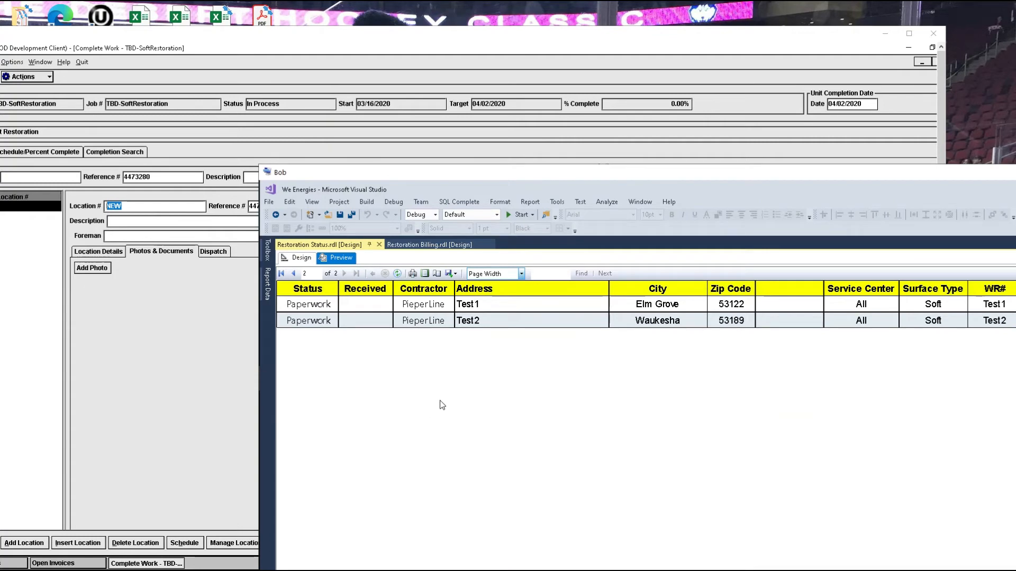
{"action": "left_click_drag", "start_coordinate": [565, 182], "coordinate": [354, 0]}
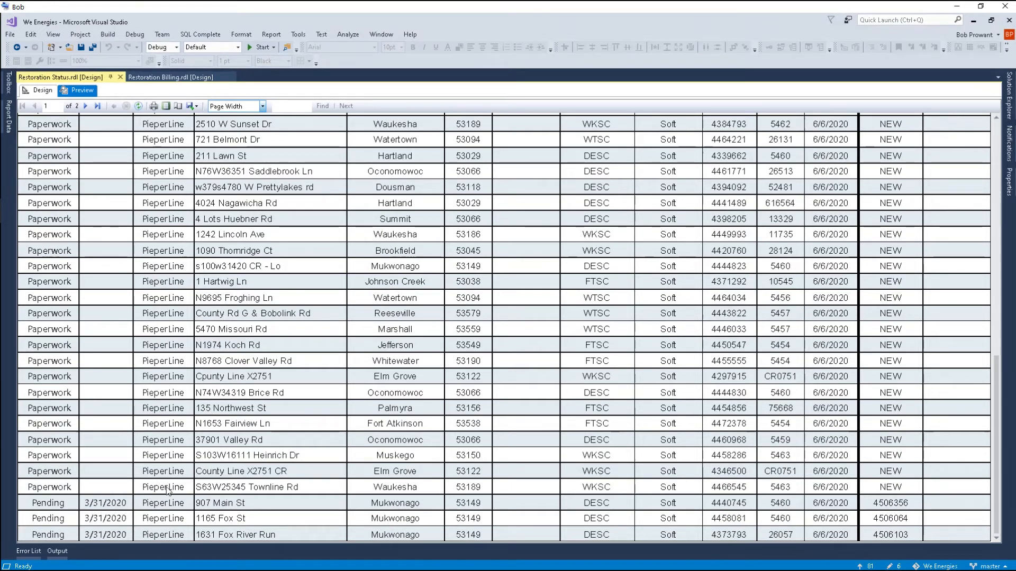
{"action": "scroll", "coordinate": [312, 462], "scroll_direction": "up", "scroll_amount": 6}
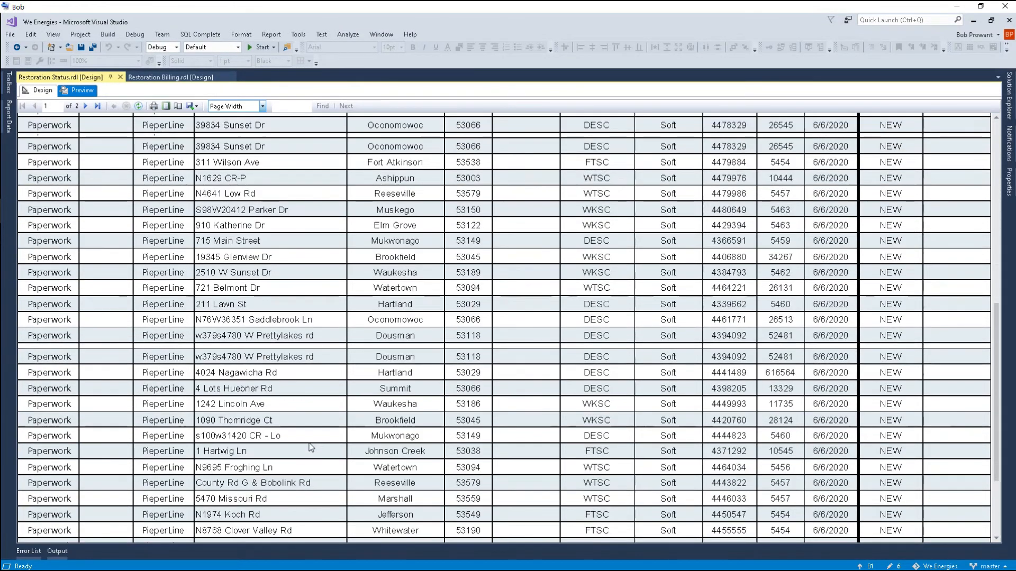
{"action": "scroll", "coordinate": [310, 446], "scroll_direction": "up", "scroll_amount": 6}
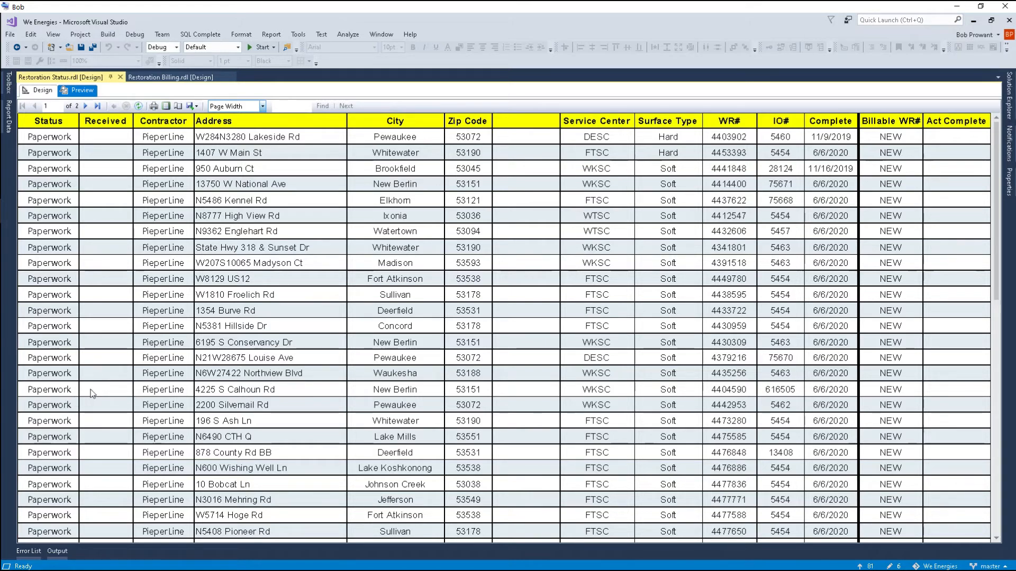
{"action": "scroll", "coordinate": [91, 392], "scroll_direction": "down", "scroll_amount": 3}
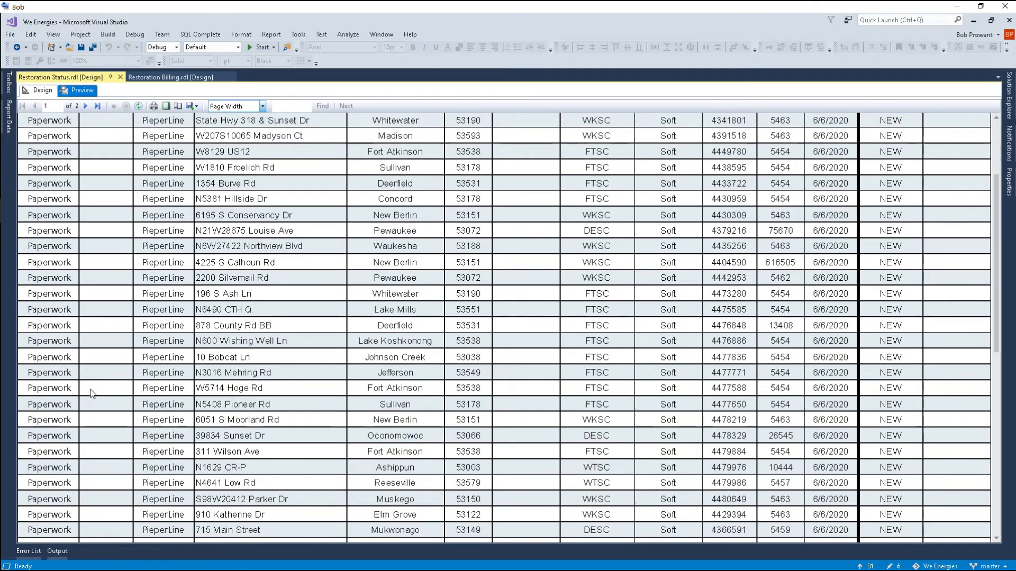
{"action": "left_click", "coordinate": [87, 106]}
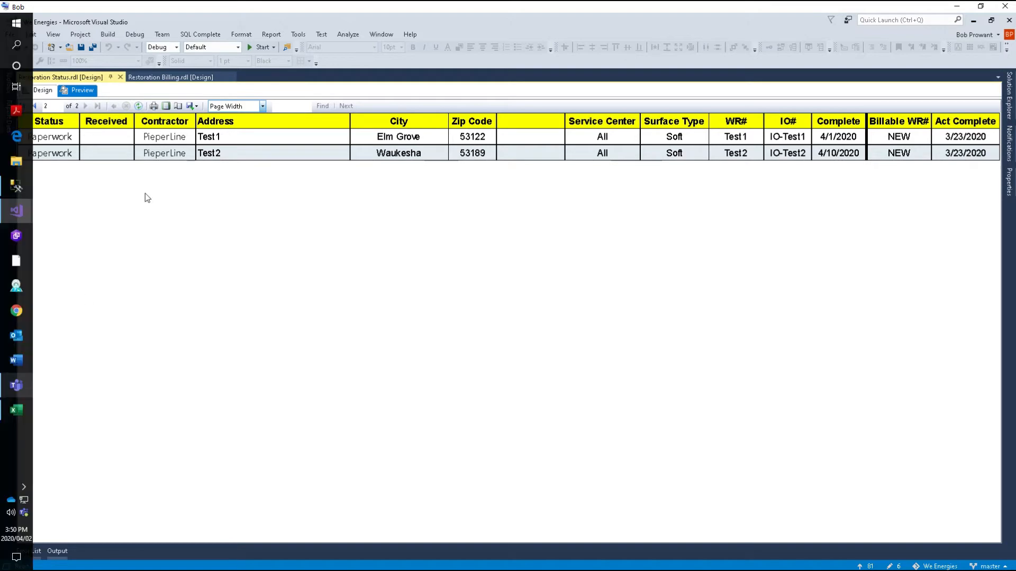
Step: Return to the UnitsPro window, maximize it and close the Complete Work form to get back to the job
{"action": "left_click_drag", "start_coordinate": [551, 6], "coordinate": [528, 263]}
{"action": "left_click", "coordinate": [524, 156]}
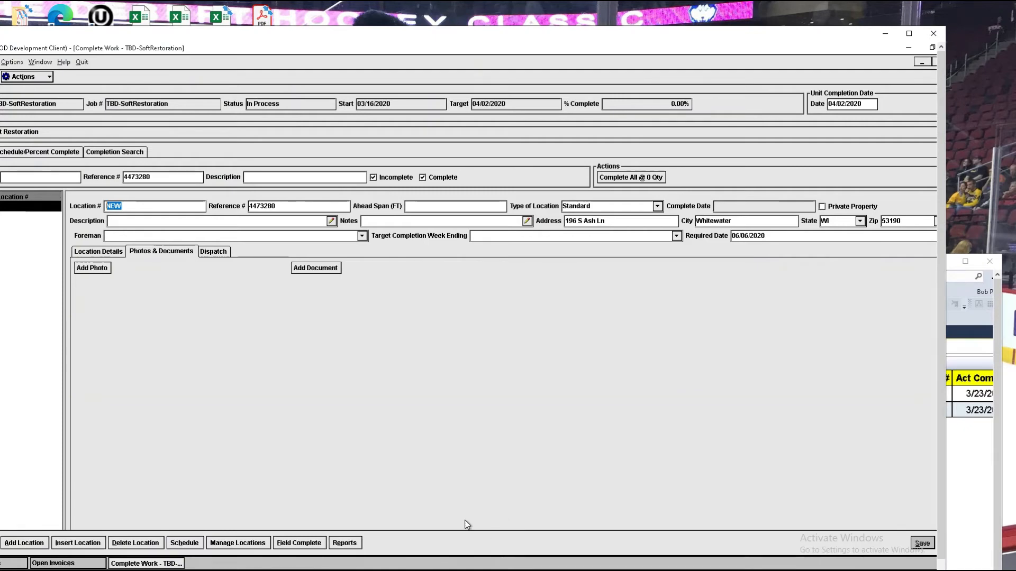
{"action": "left_click", "coordinate": [909, 33]}
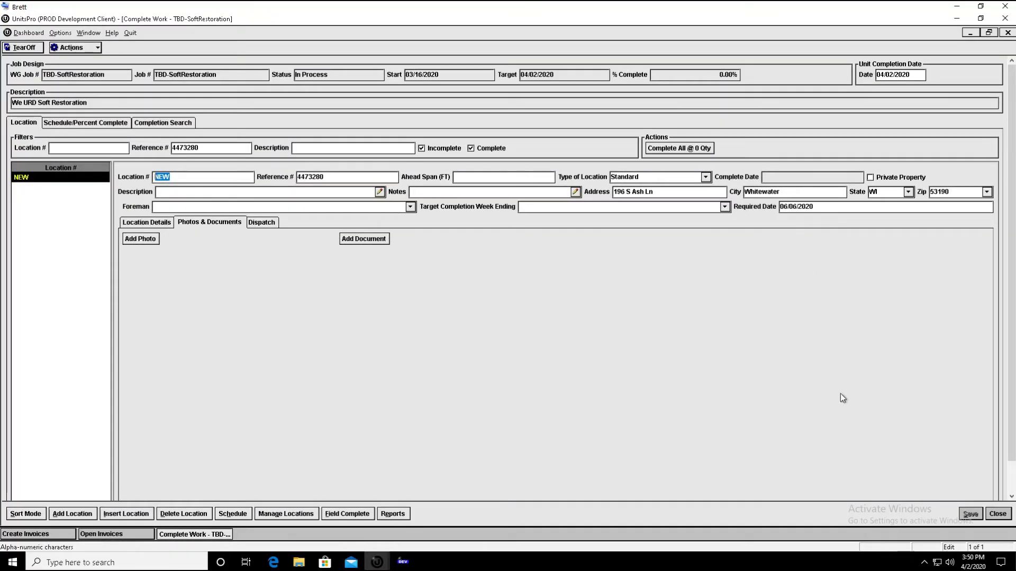
{"action": "left_click", "coordinate": [998, 517]}
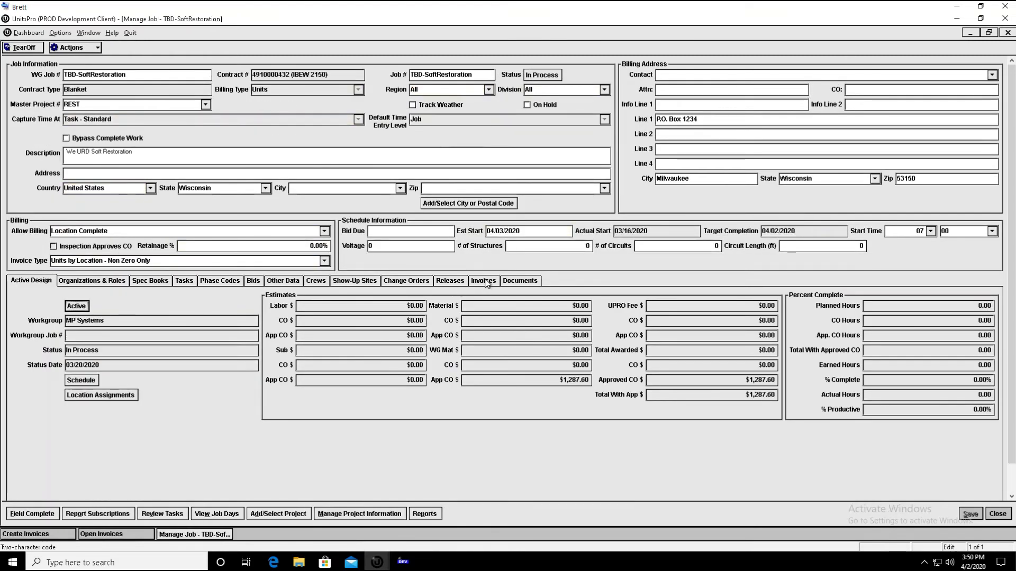
Step: Open the pending invoice listed among the TBD-SoftRestoration job's invoices
{"action": "left_click", "coordinate": [484, 281]}
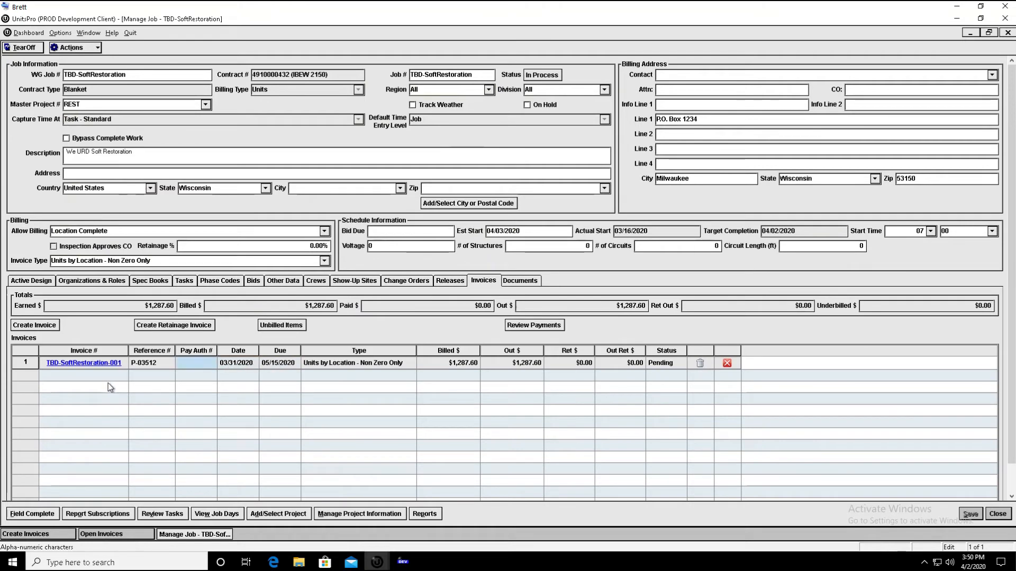
{"action": "left_click", "coordinate": [100, 368]}
{"action": "left_click", "coordinate": [83, 363]}
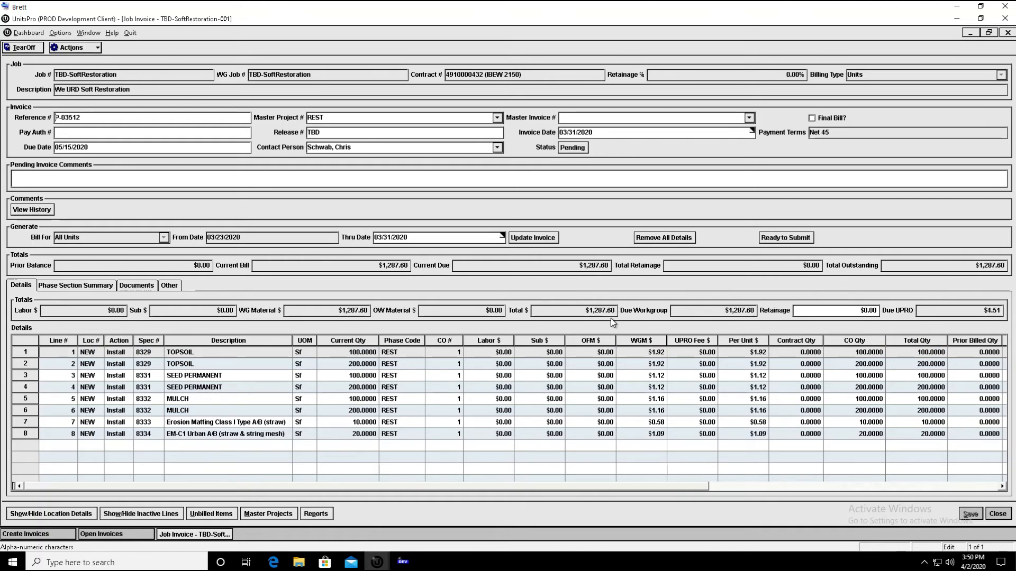
Step: Switch to Visual Studio and display the Restoration Billing report preview for comparison with the job invoice
{"action": "left_click", "coordinate": [981, 19]}
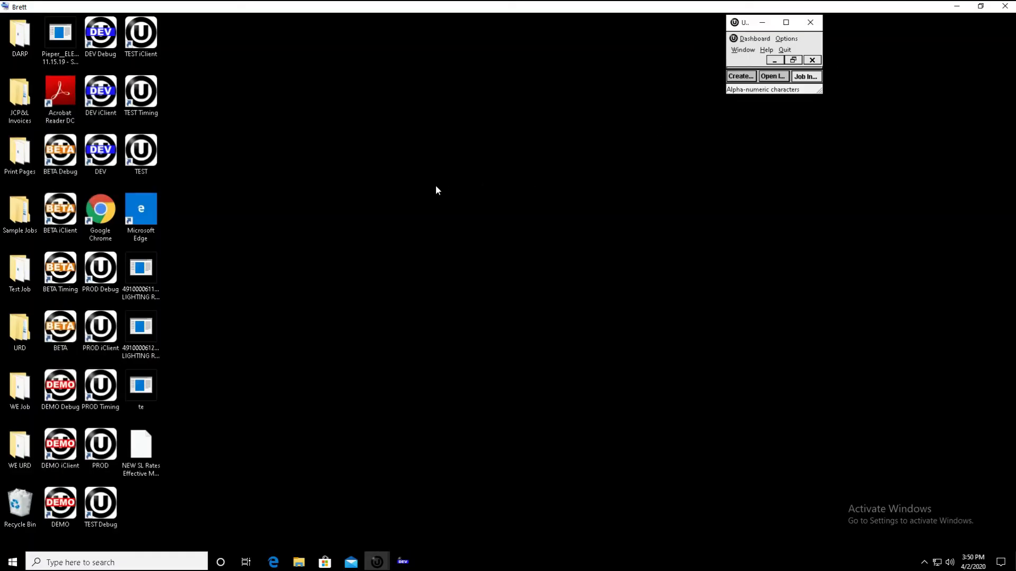
{"action": "left_click", "coordinate": [786, 23]}
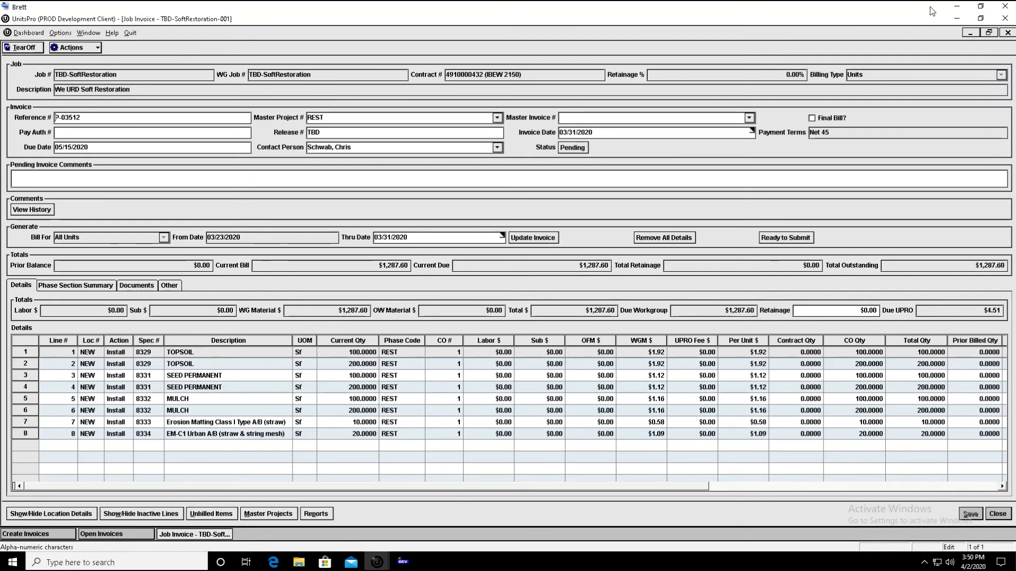
{"action": "mouse_move", "coordinate": [929, 7]}
{"action": "left_mouse_down"}
{"action": "mouse_move", "coordinate": [853, 163]}
{"action": "mouse_move", "coordinate": [829, 364]}
{"action": "left_mouse_up"}
{"action": "left_click_drag", "start_coordinate": [773, 260], "coordinate": [763, 8]}
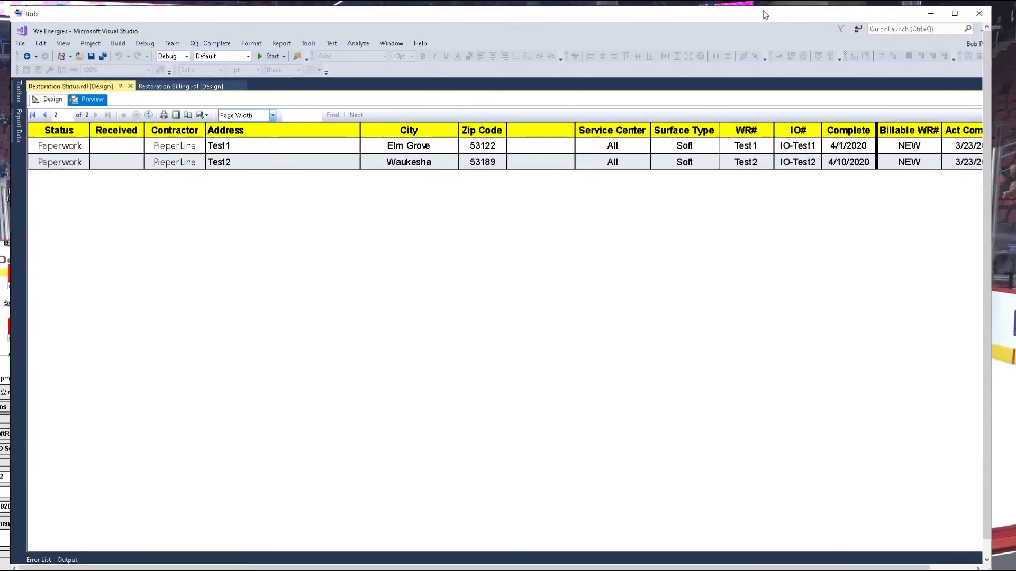
{"action": "left_click", "coordinate": [178, 86]}
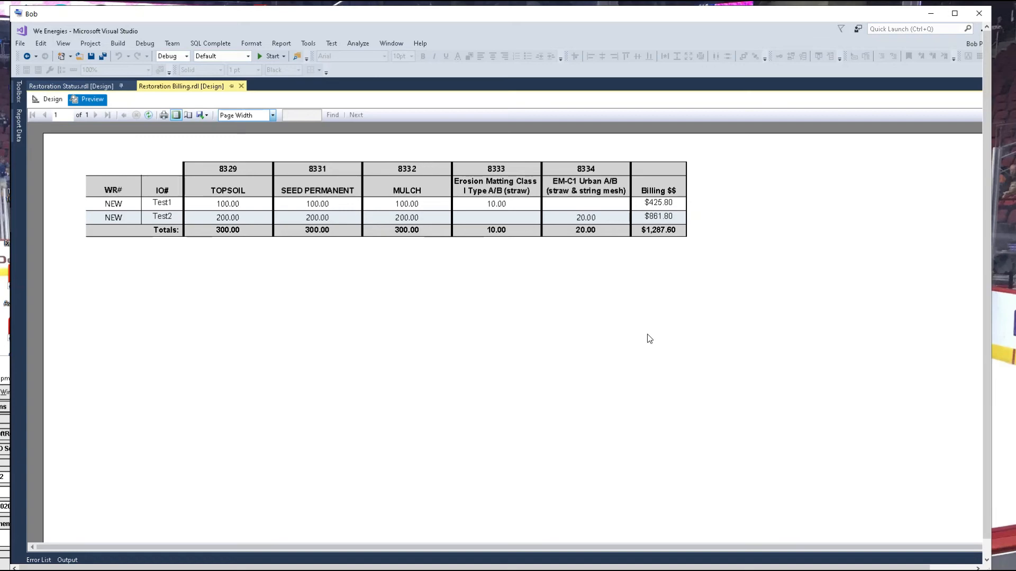
Step: Return to the job invoice in UnitsPro and maximize its window to compare its detail lines with the billing report
{"action": "left_click_drag", "start_coordinate": [628, 15], "coordinate": [708, 504]}
{"action": "left_click_drag", "start_coordinate": [456, 365], "coordinate": [553, 35]}
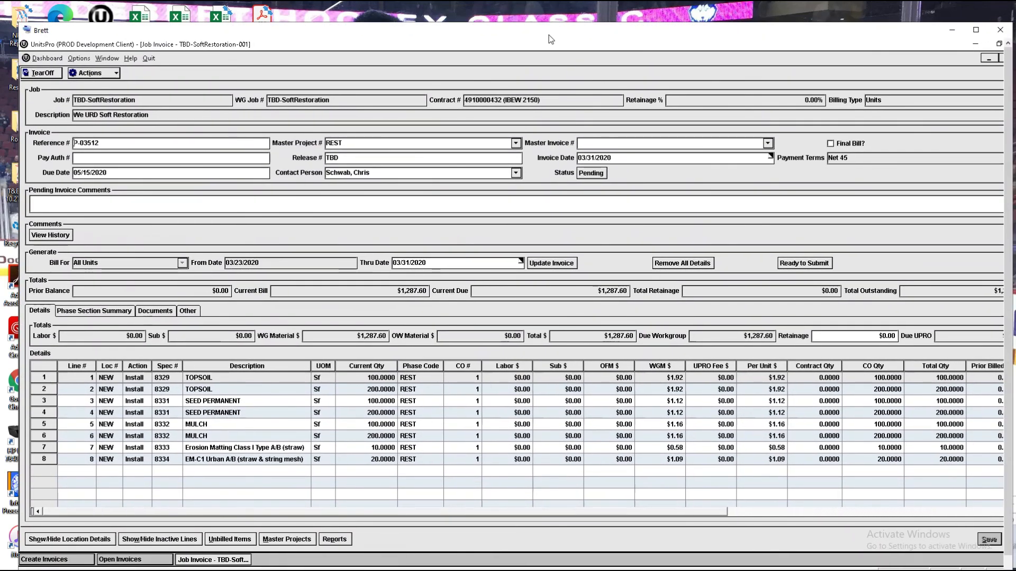
{"action": "left_click_drag", "start_coordinate": [882, 35], "coordinate": [859, 21]}
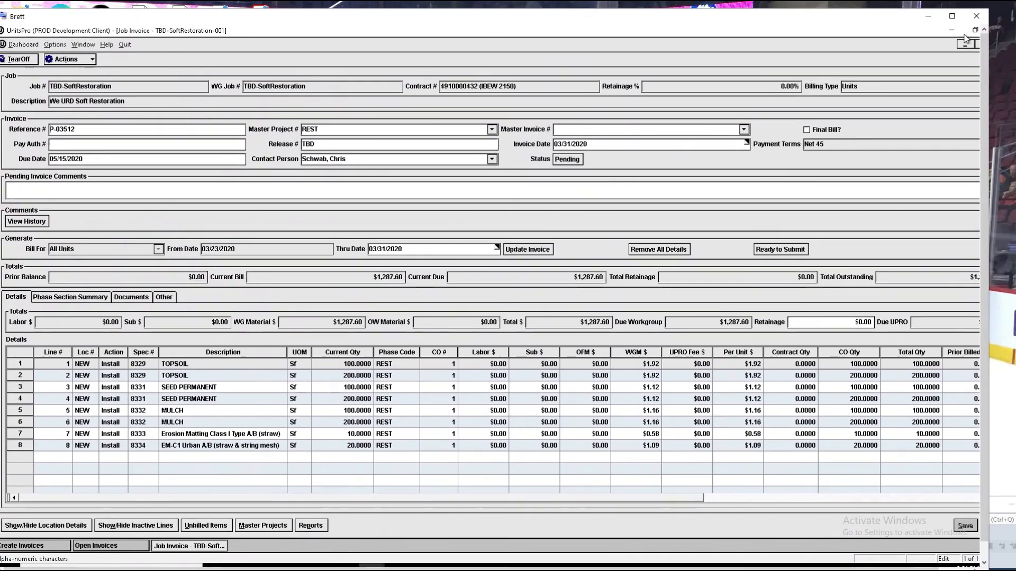
{"action": "left_click", "coordinate": [952, 16]}
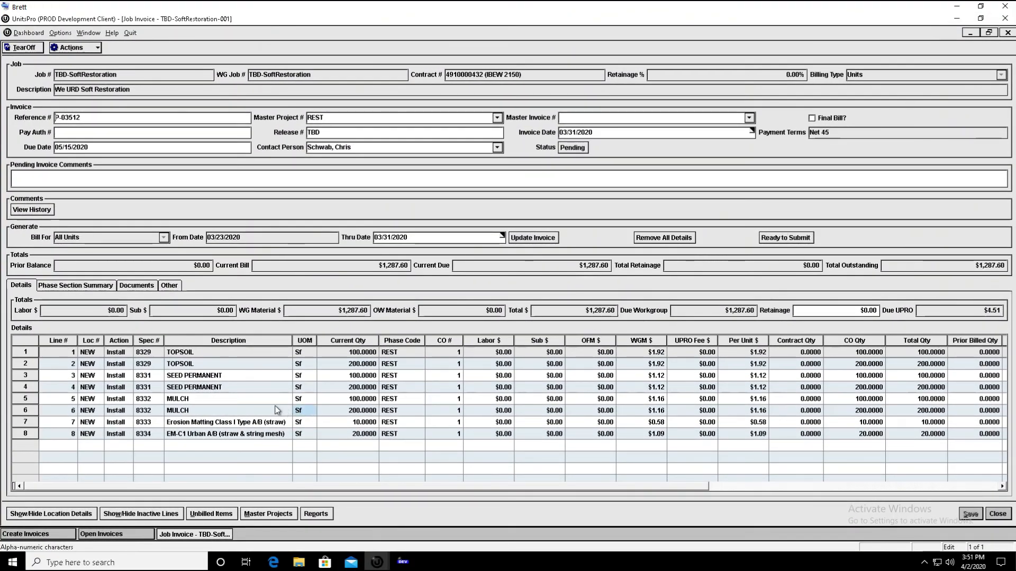
Step: Leave the invoice for the job's Complete Work form and display the first location's photos and documents
{"action": "left_click", "coordinate": [974, 513]}
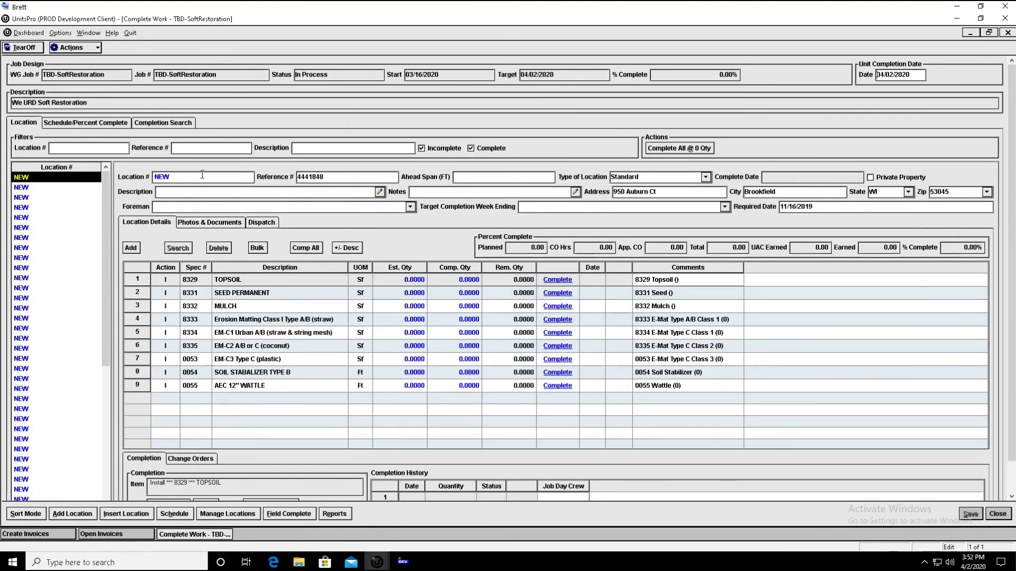
{"action": "left_click", "coordinate": [202, 177]}
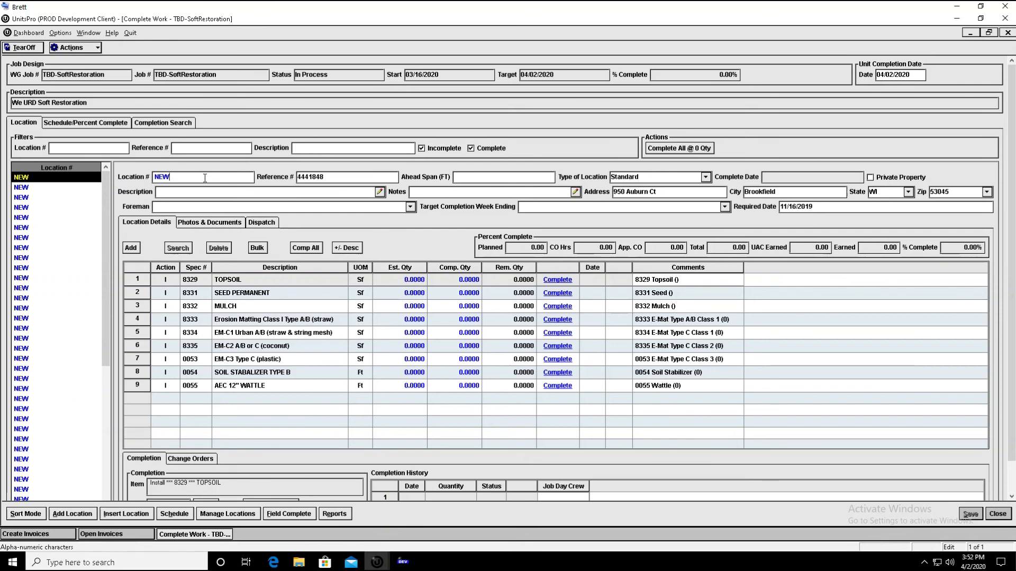
{"action": "left_click", "coordinate": [228, 223]}
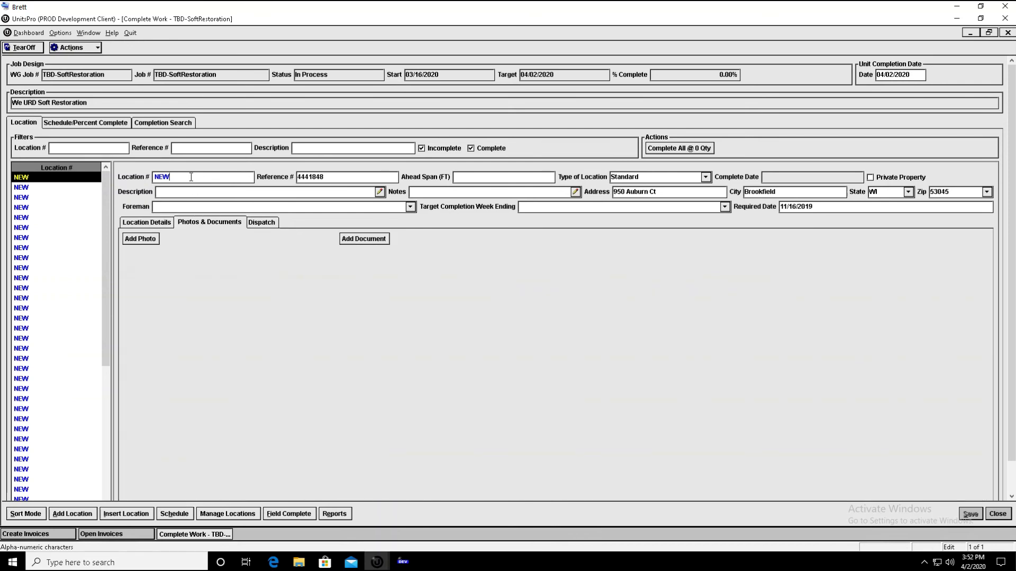